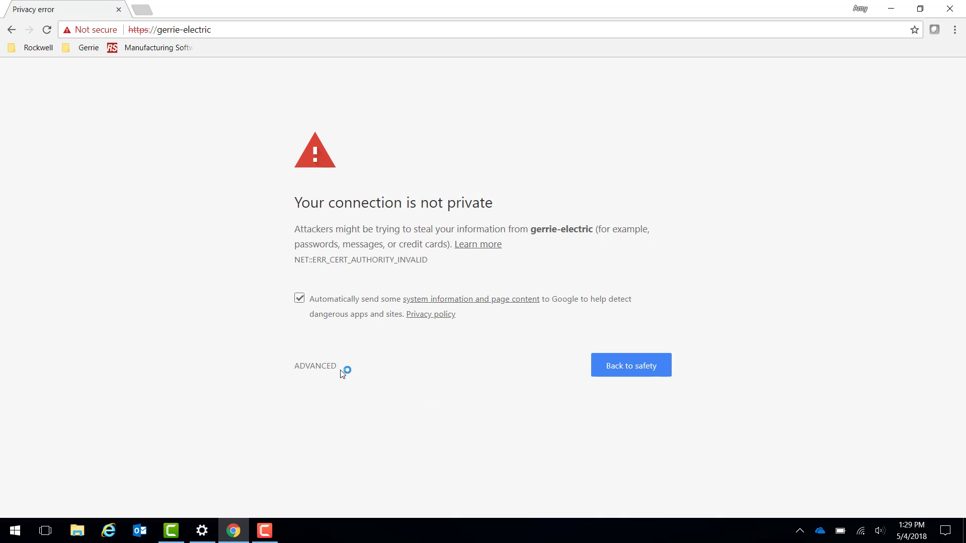
Proceed past the privacy warning to the gerrie-electric site and log in to the Control Panel with the administrator password.
click(322, 367)
click(322, 462)
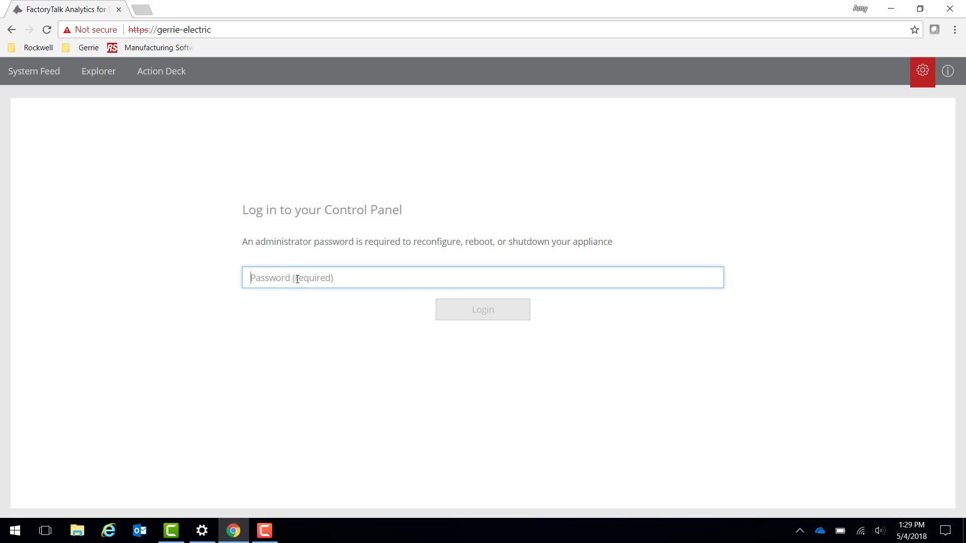
text(••)
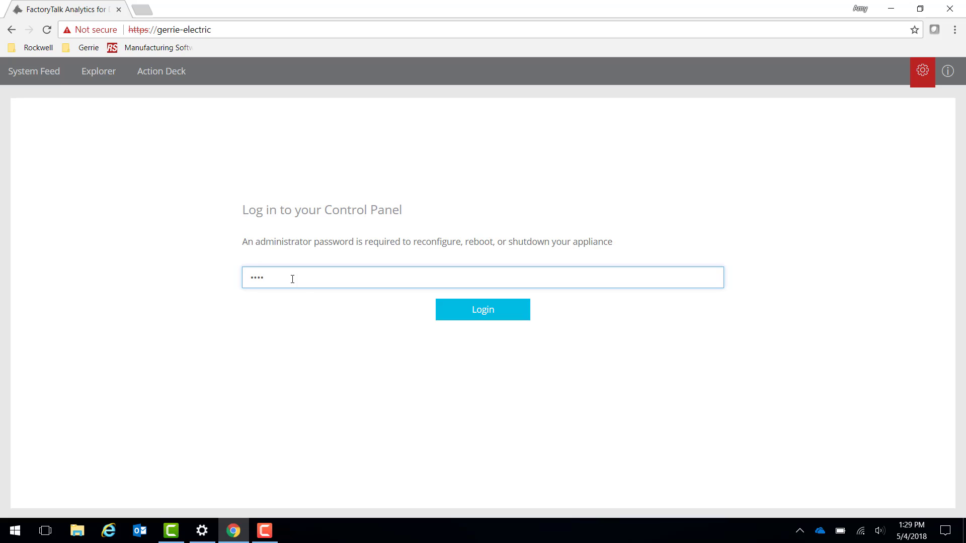
key(BackSpace)
key(BackSpace)
key(BackSpace)
key(BackSpace)
text(•)
key(BackSpace)
text(••••••••)
key(Return)
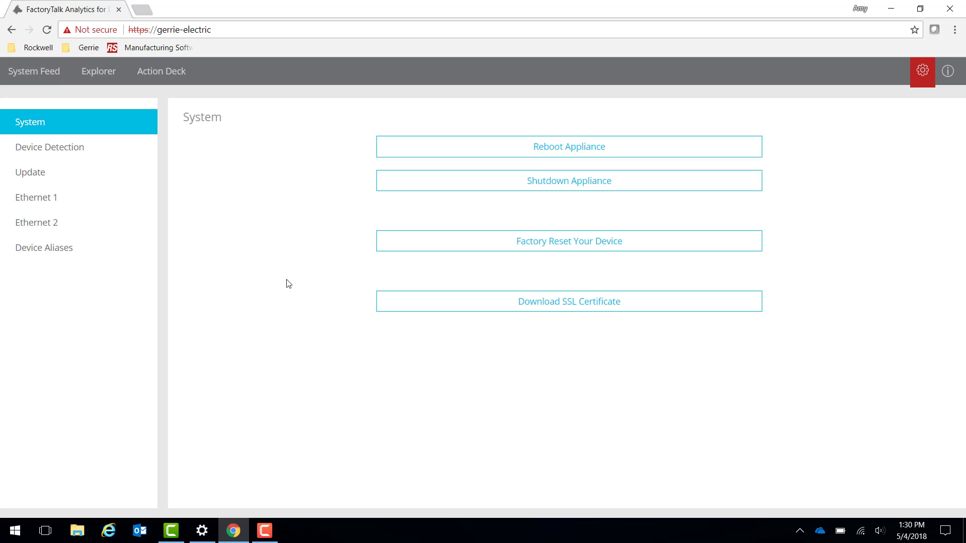
Look through the Device Detection, Update and Ethernet 1 settings pages.
click(90, 148)
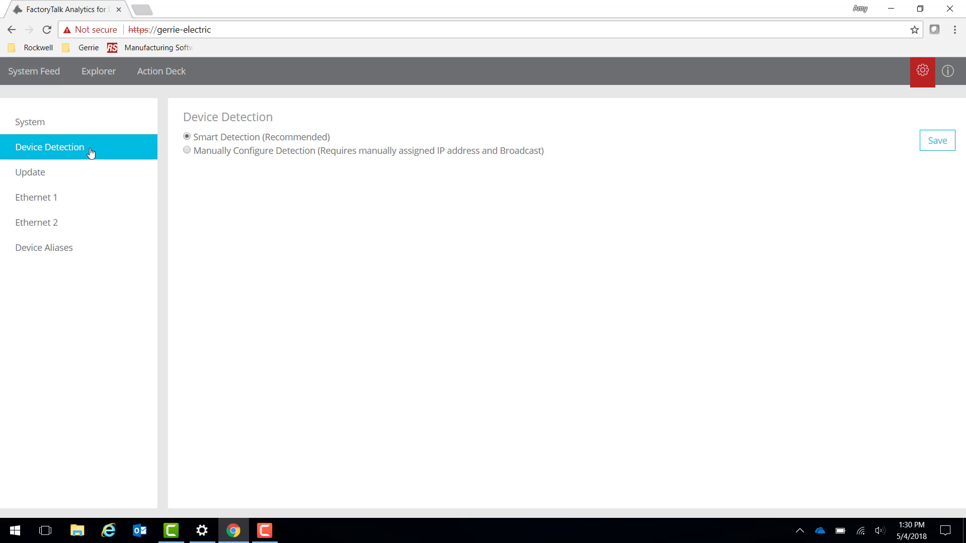
click(103, 180)
click(103, 201)
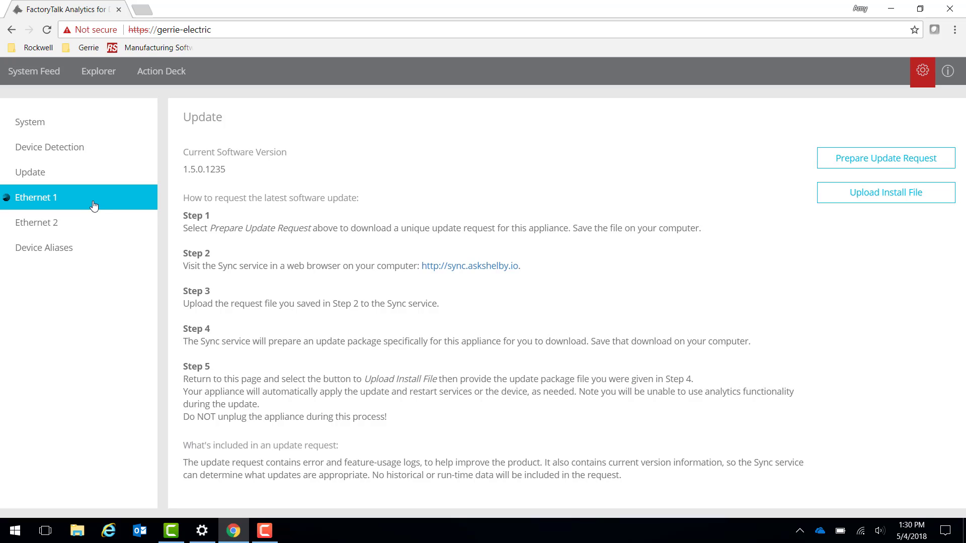
Switch Device Detection to manually configured detection and check the included and excluded IP lists.
click(50, 148)
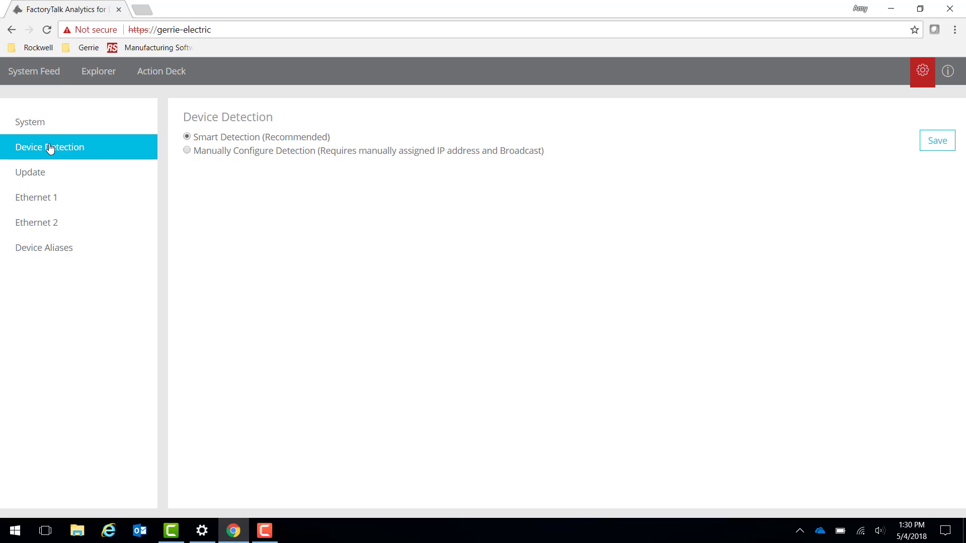
click(186, 151)
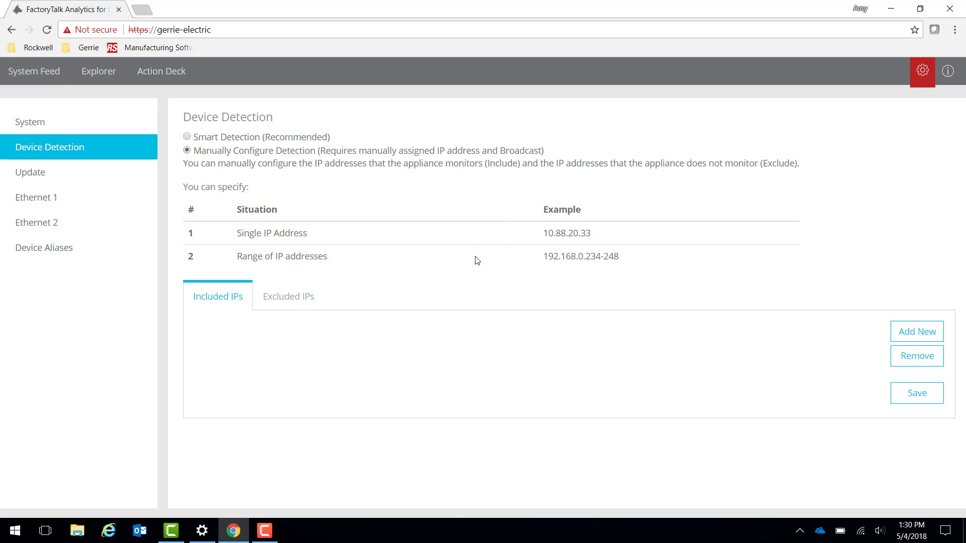
click(272, 307)
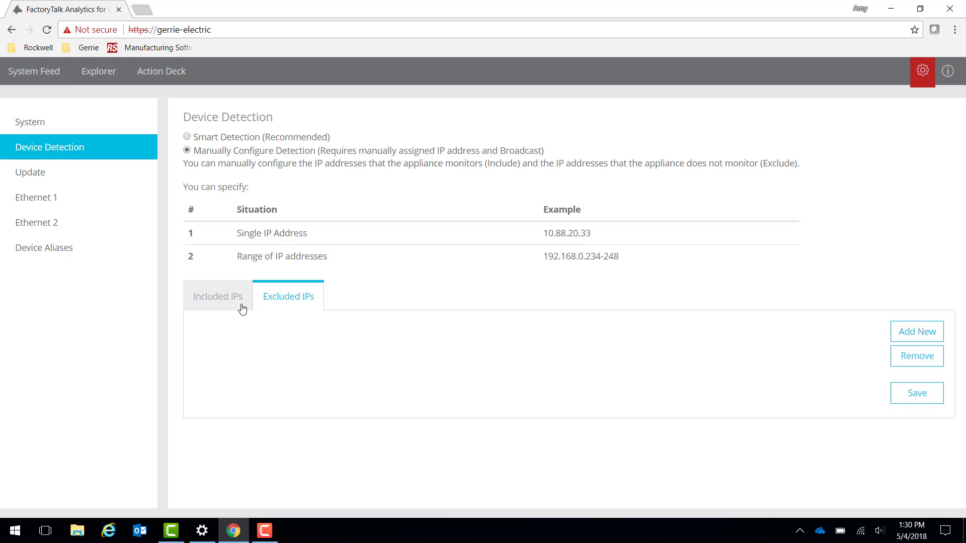
click(245, 307)
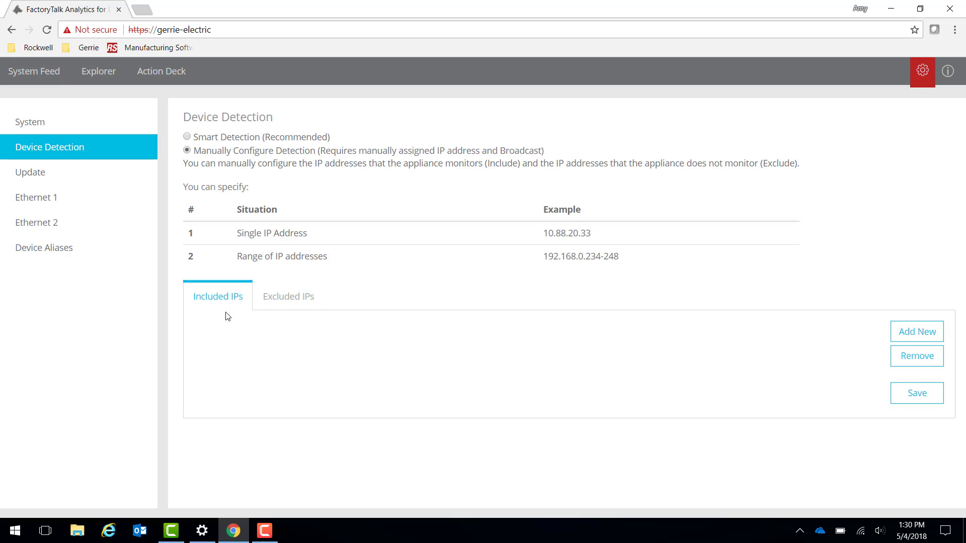
Add 192.168.1.12 to the excluded IPs for device detection and save the list.
click(281, 299)
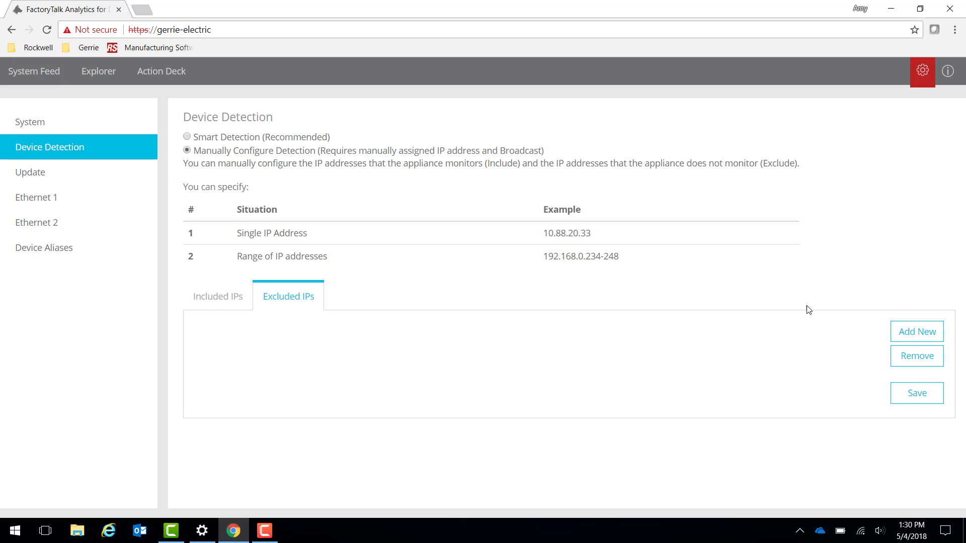
click(903, 333)
text(192.)
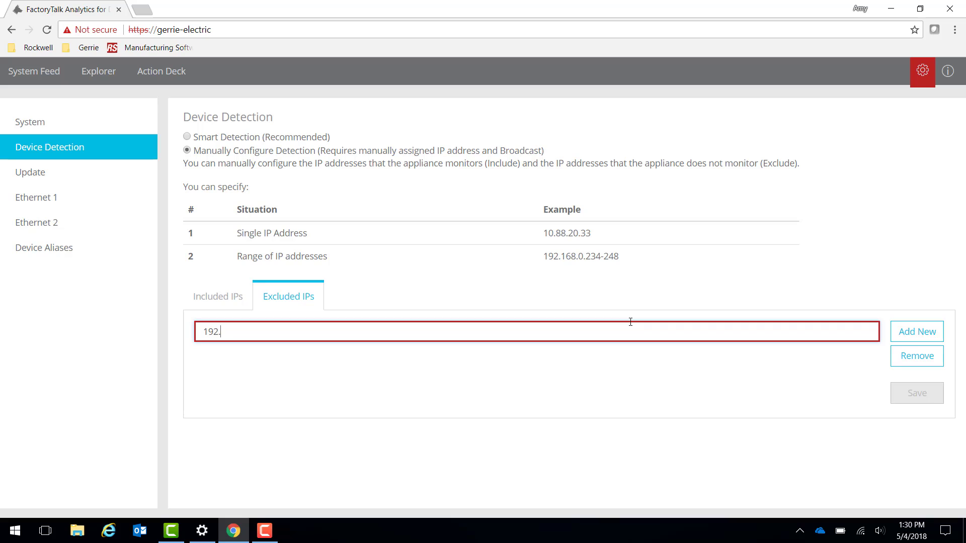
text(168.1.12)
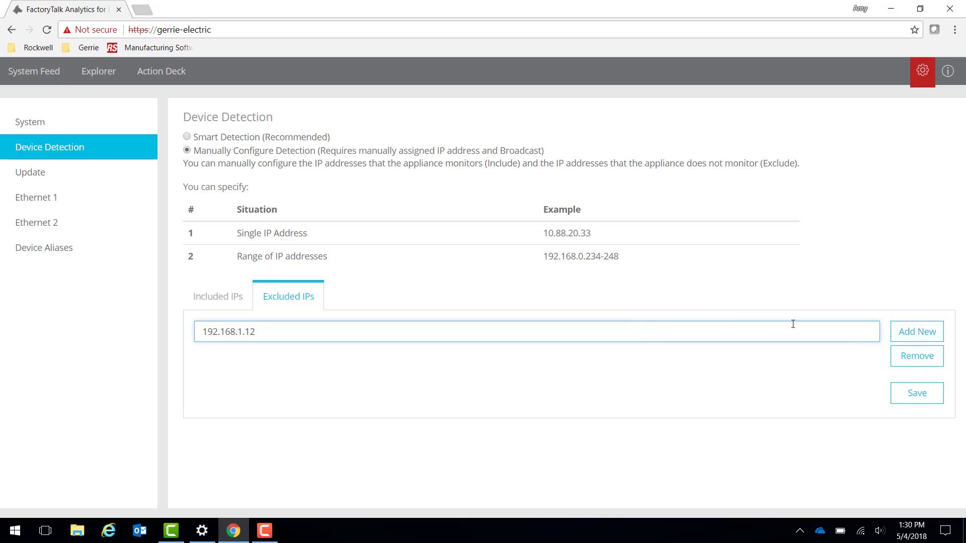
click(900, 402)
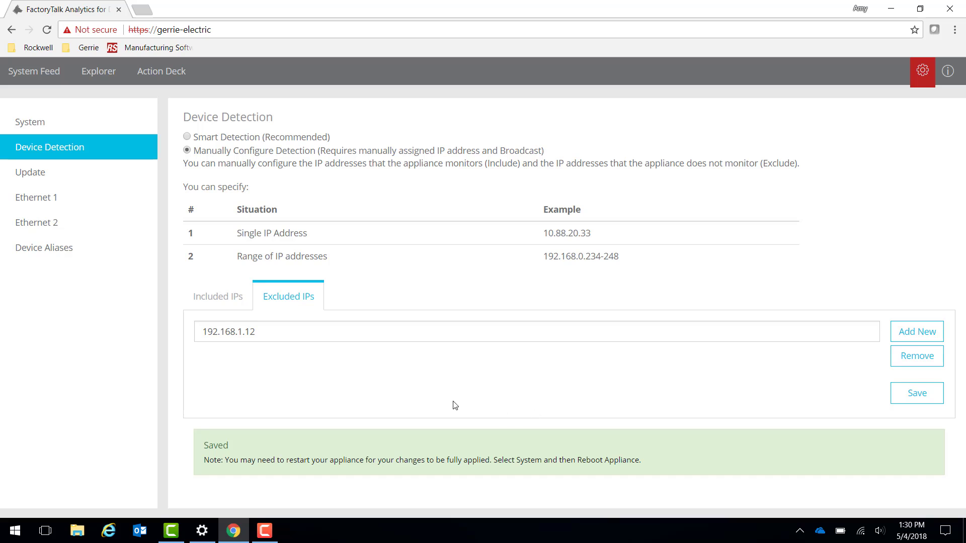
Add 192.168.1.11 to the included IPs for device detection and save the list.
click(202, 296)
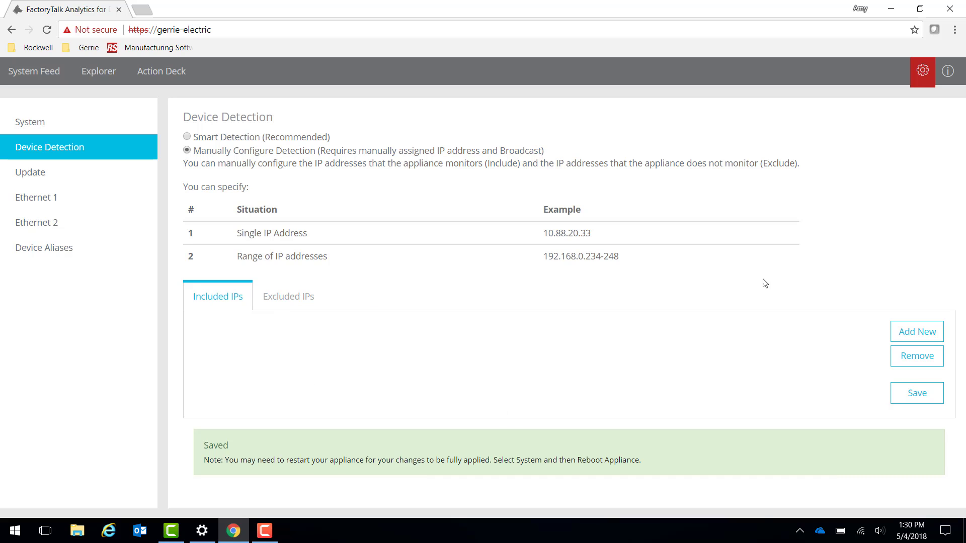
click(915, 332)
text(1)
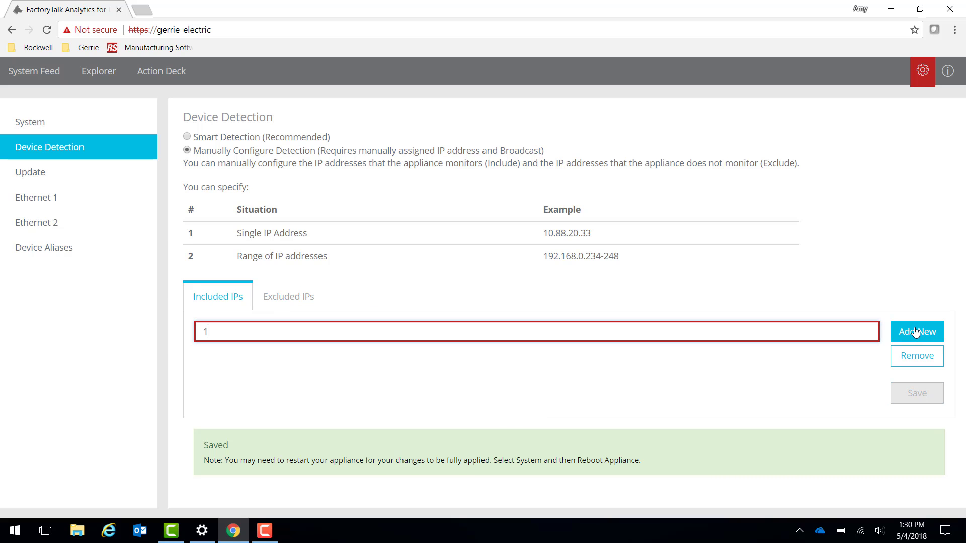
text(92.168.1.11)
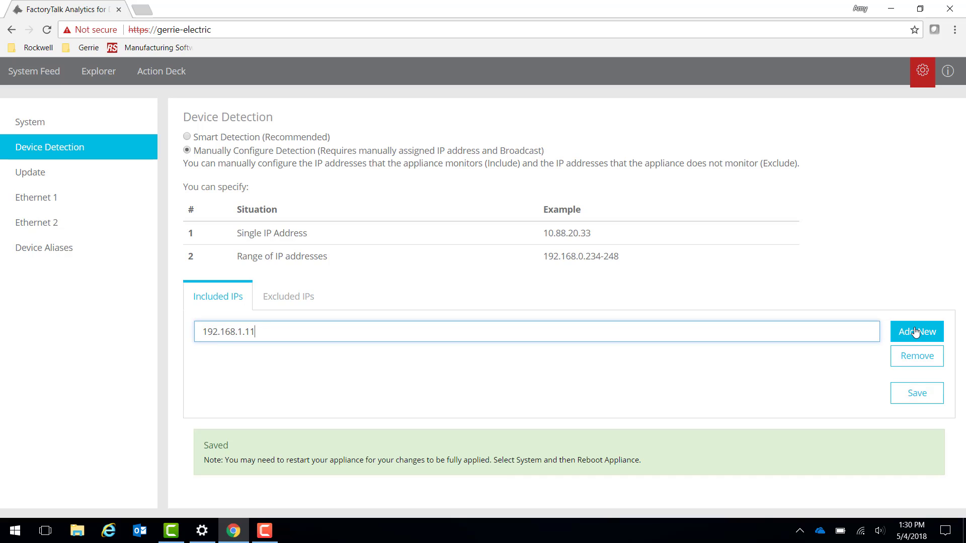
click(908, 394)
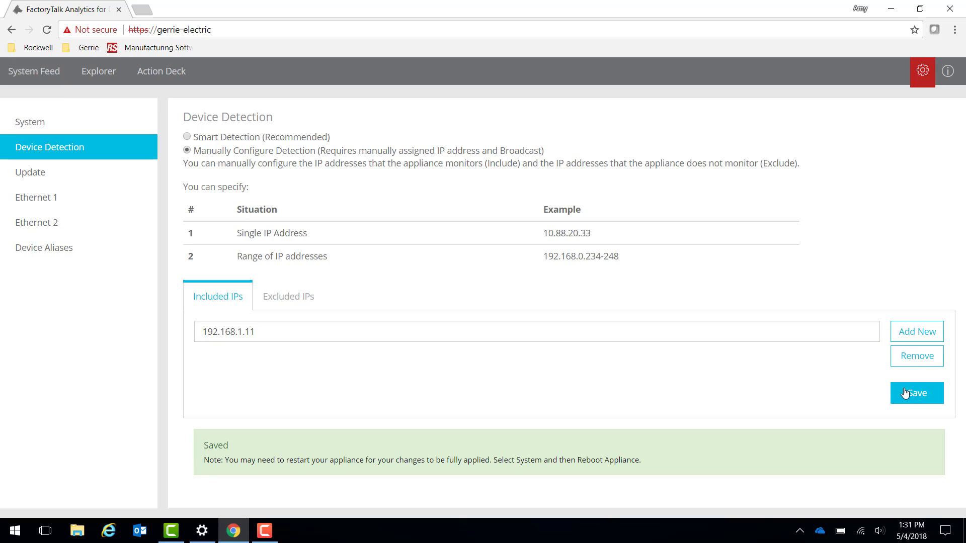
Review the Ethernet 1 network configuration, and set Ethernet 2 to manually assigned with IP address 192.168.5.5.
click(83, 210)
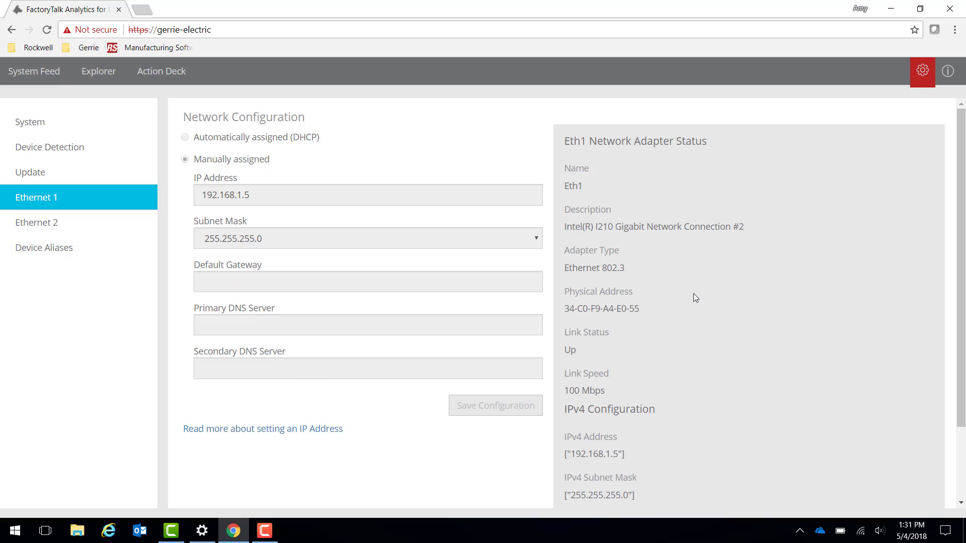
drag(962, 227, 951, 140)
click(102, 223)
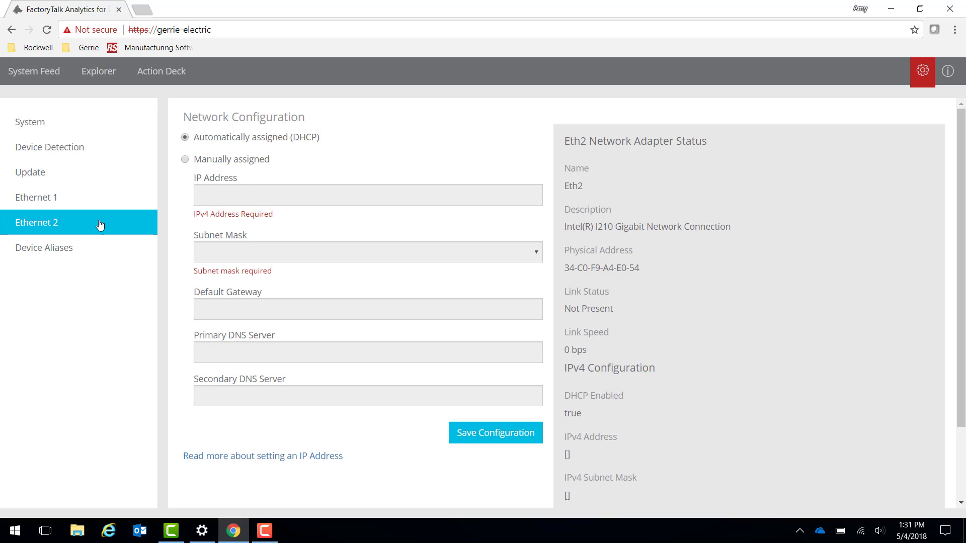
click(231, 164)
click(212, 202)
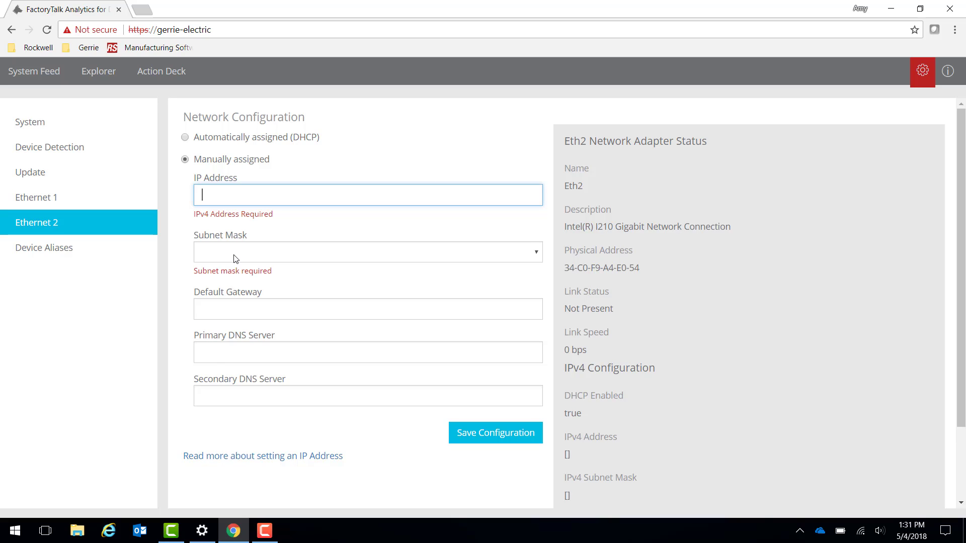
text(192.168)
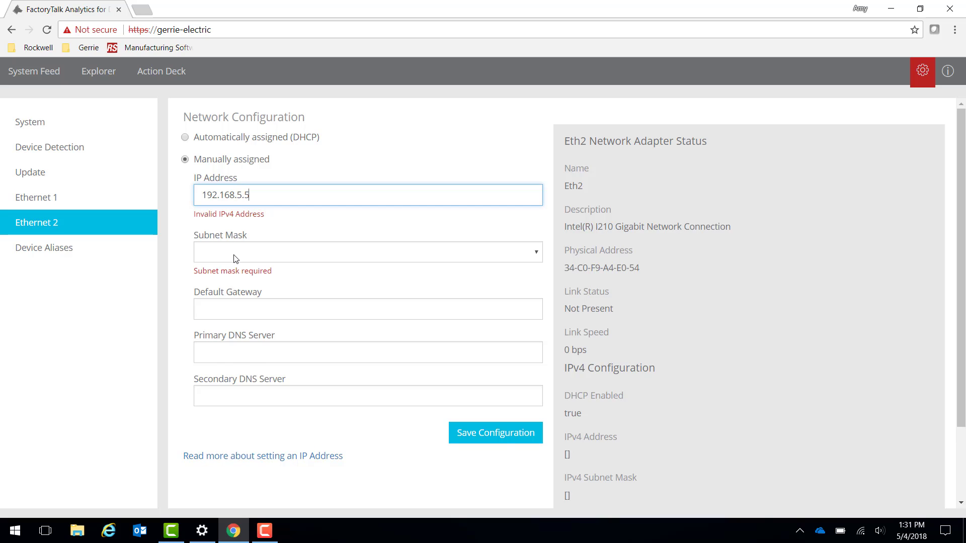
text(.5.5)
Set the Ethernet 2 subnet mask to 255.255.255.0 and save the network configuration.
click(255, 241)
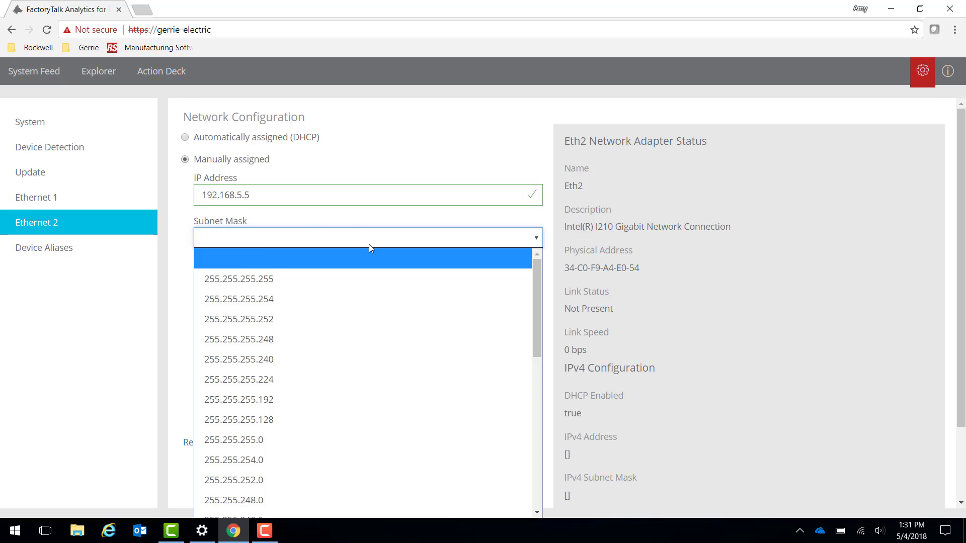
scroll(369, 245, down, 1)
click(534, 175)
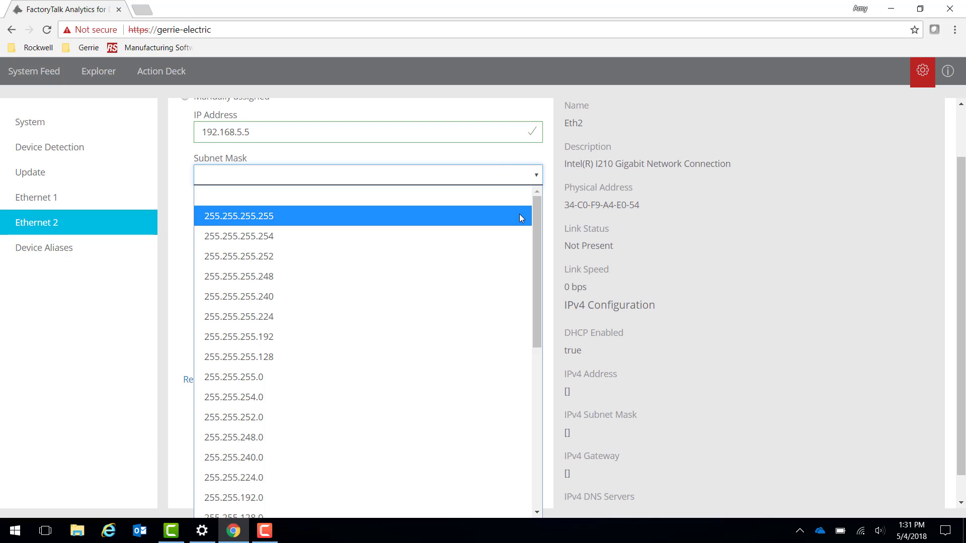
scroll(519, 257, down, 3)
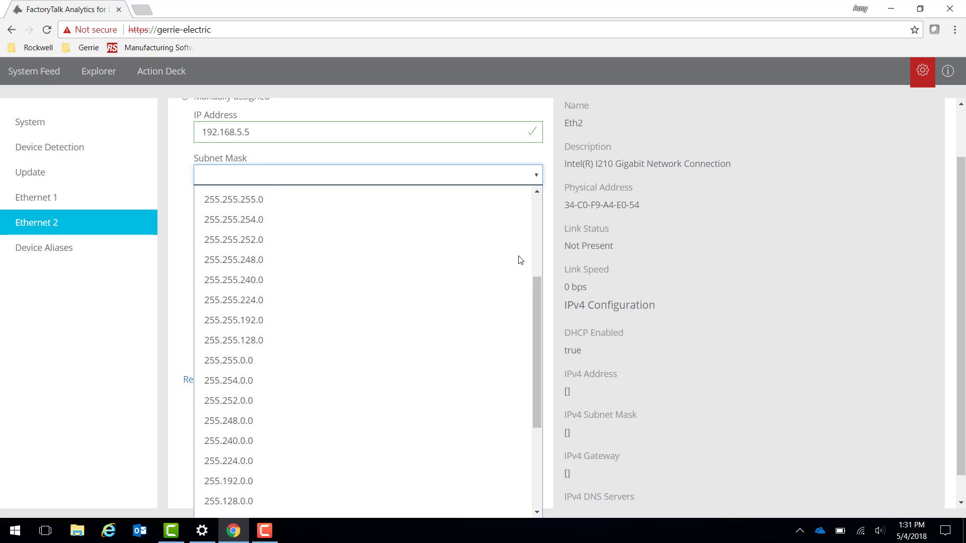
scroll(520, 260, down, 3)
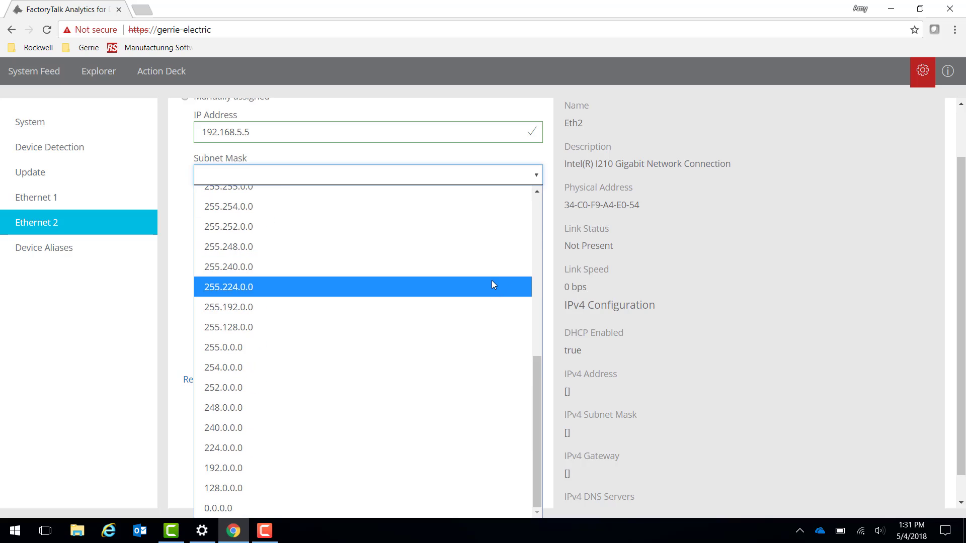
scroll(491, 282, up, 3)
scroll(493, 283, up, 5)
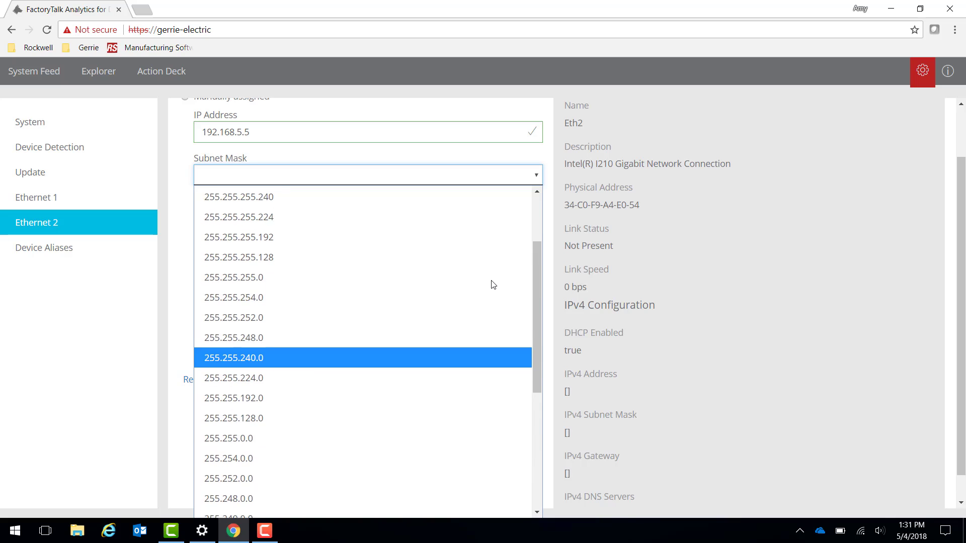
click(388, 385)
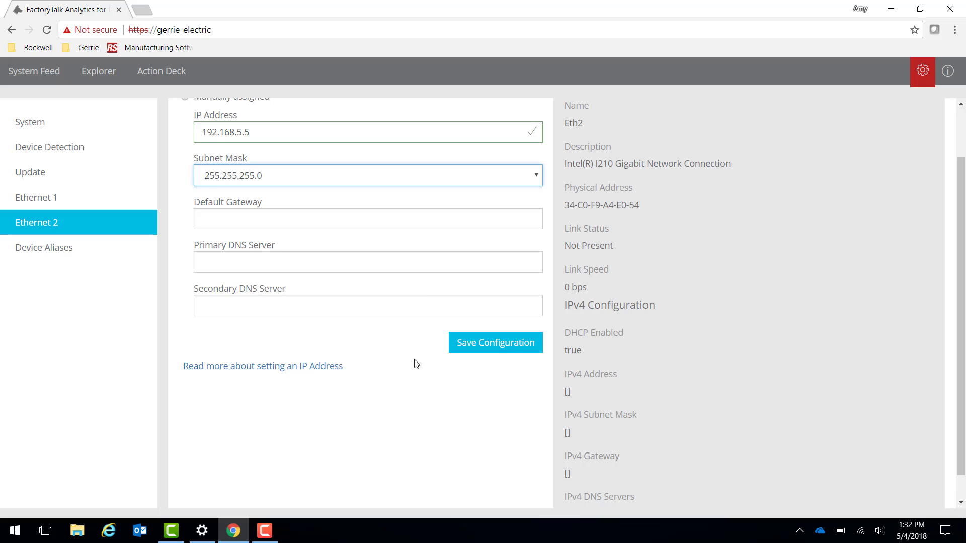
click(456, 344)
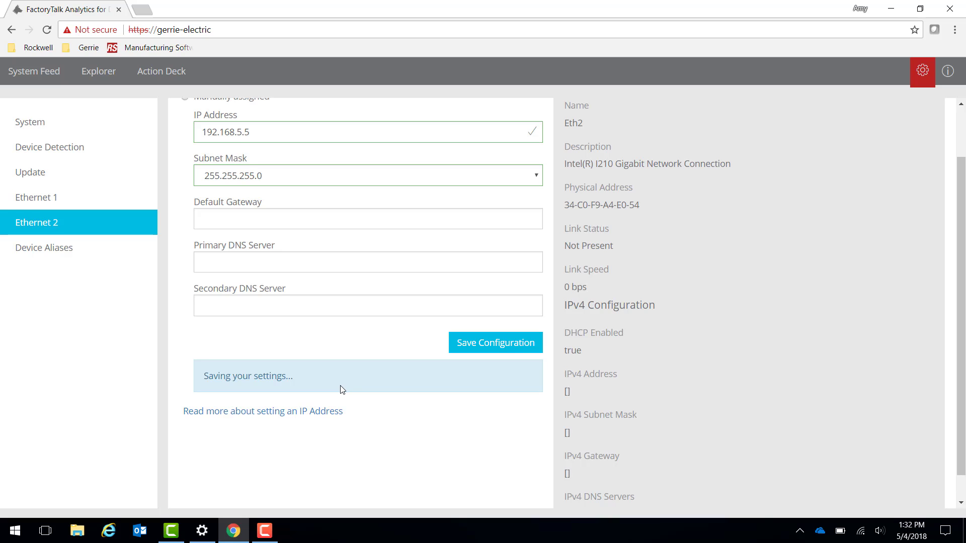
Reboot the appliance from the System settings page.
scroll(336, 376, up, 2)
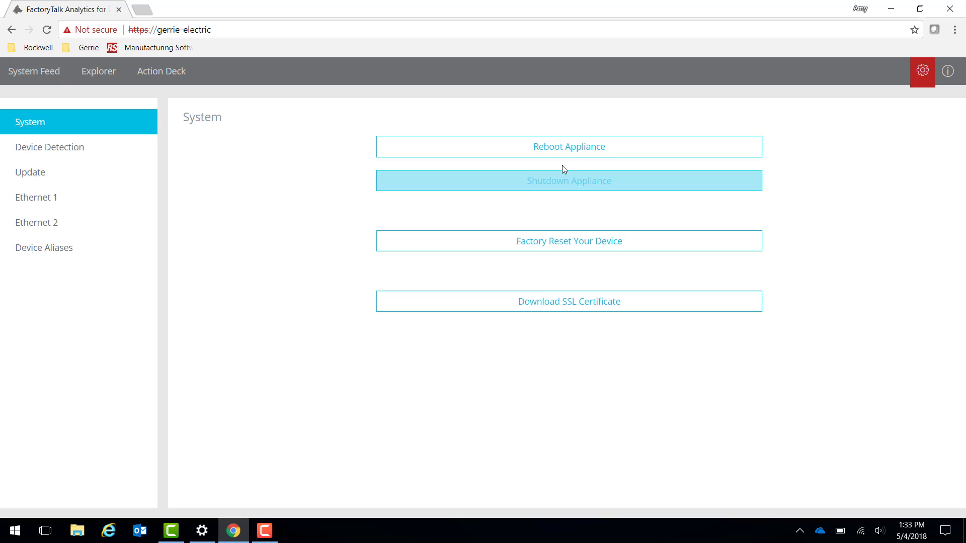
click(573, 152)
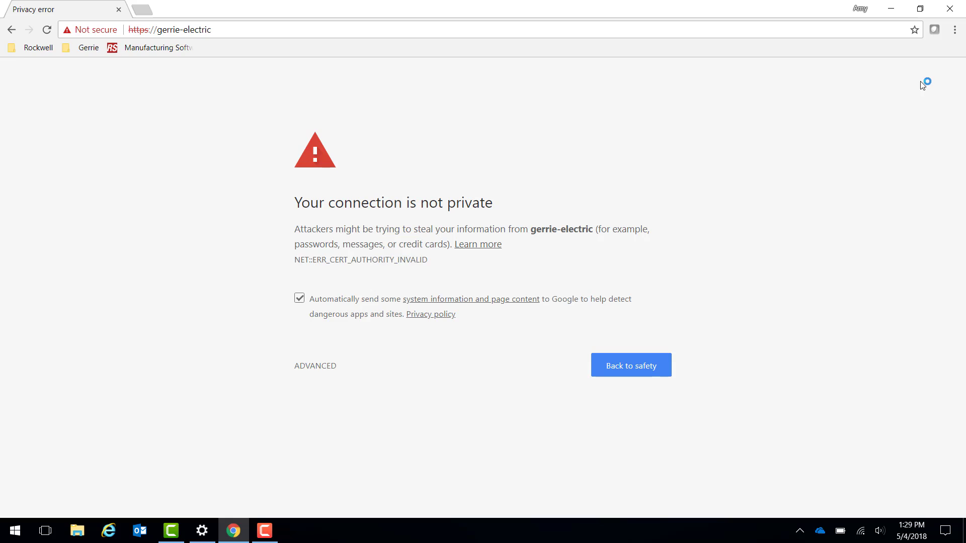
Continue past the gerrie-electric certificate warning and sign in to the Control Panel again with the administrator password.
click(318, 371)
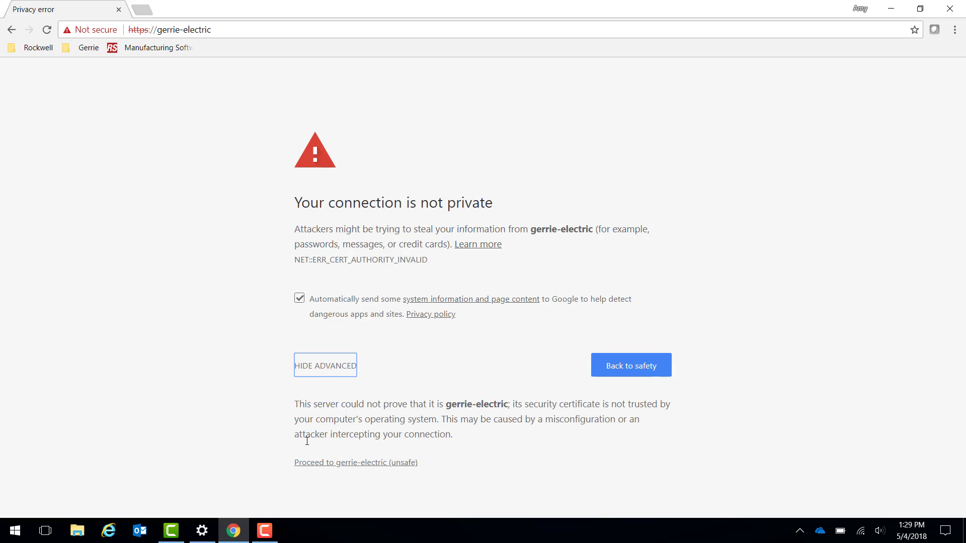
click(321, 464)
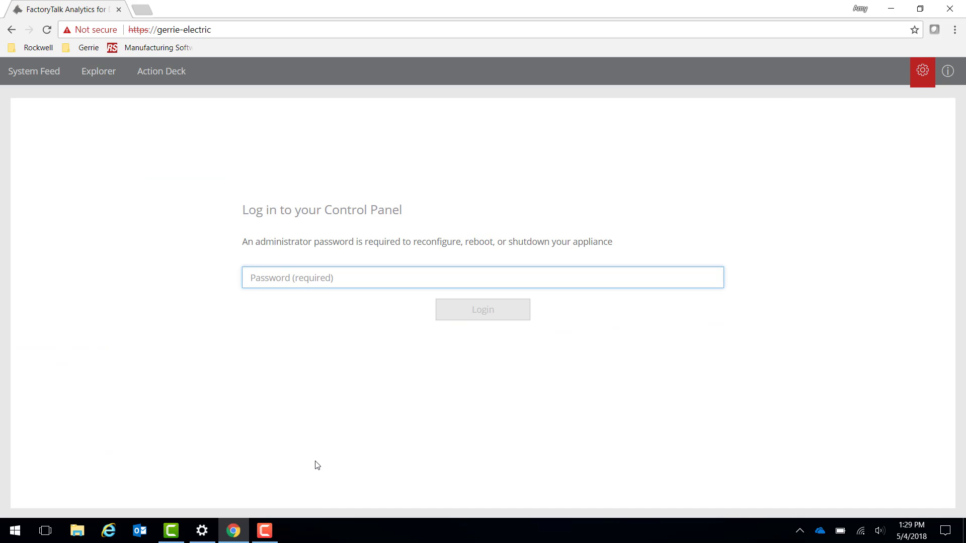
text(•)
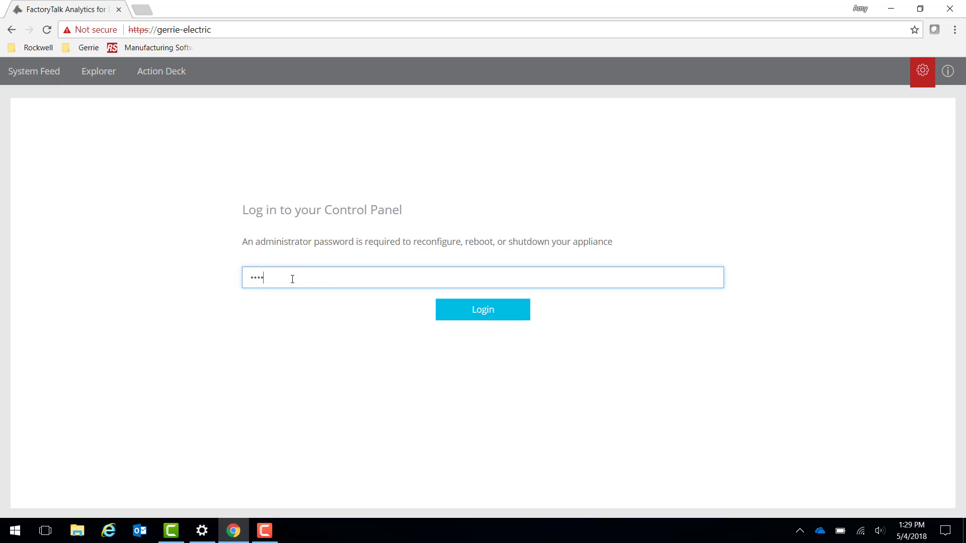
text(•••)
key(BackSpace)
key(BackSpace)
key(BackSpace)
key(BackSpace)
text(•)
key(BackSpace)
text(••••••••)
key(Return)
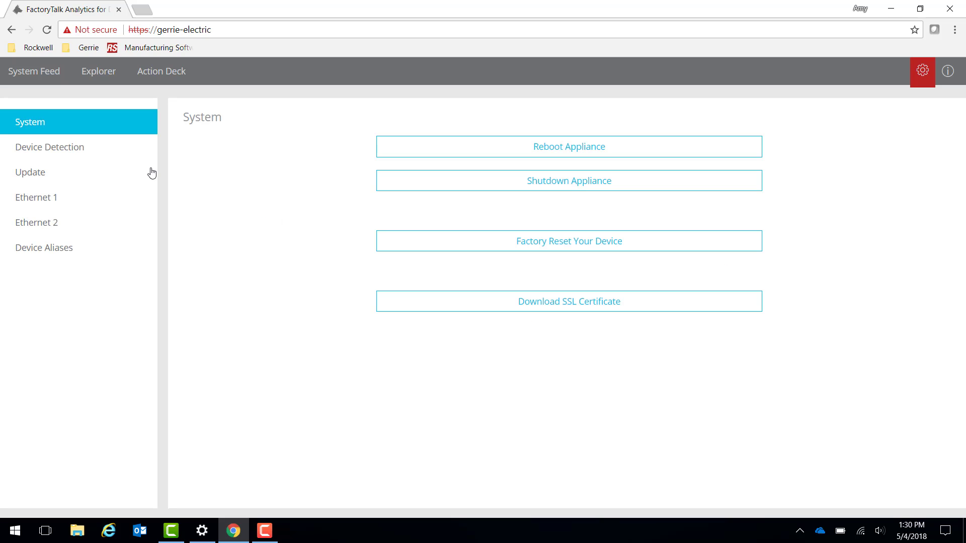
Export the device aliases from the Device Aliases settings and open the downloaded DeviceAliases file in Excel.
click(90, 147)
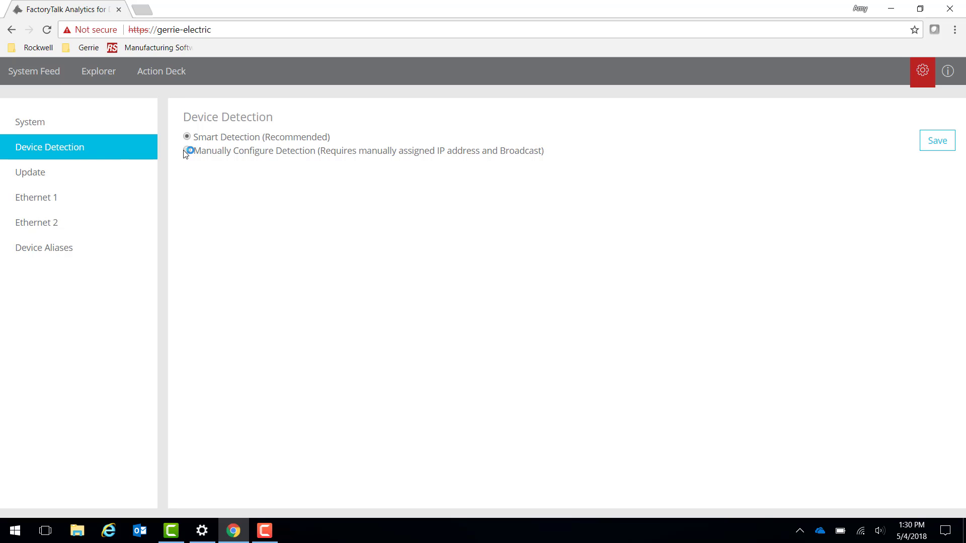
click(106, 182)
click(30, 248)
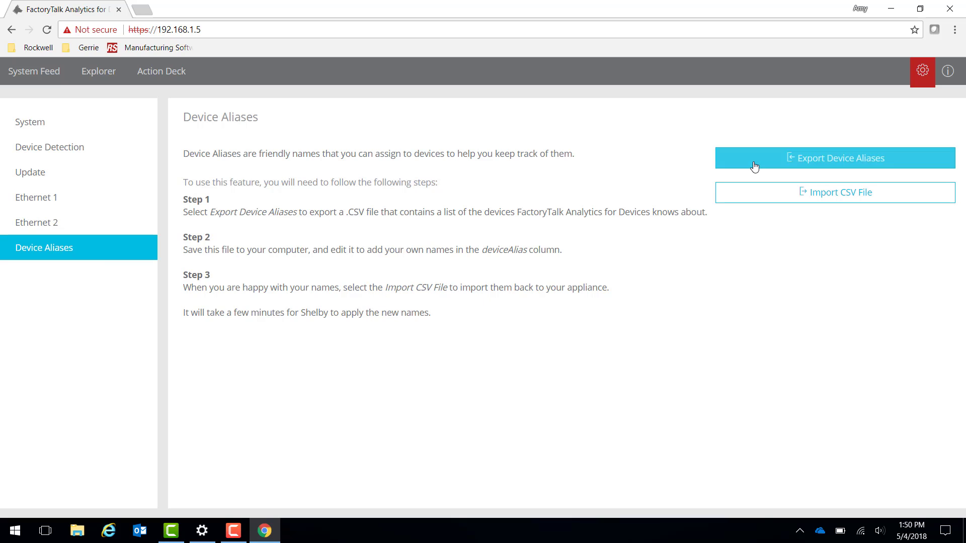
click(754, 166)
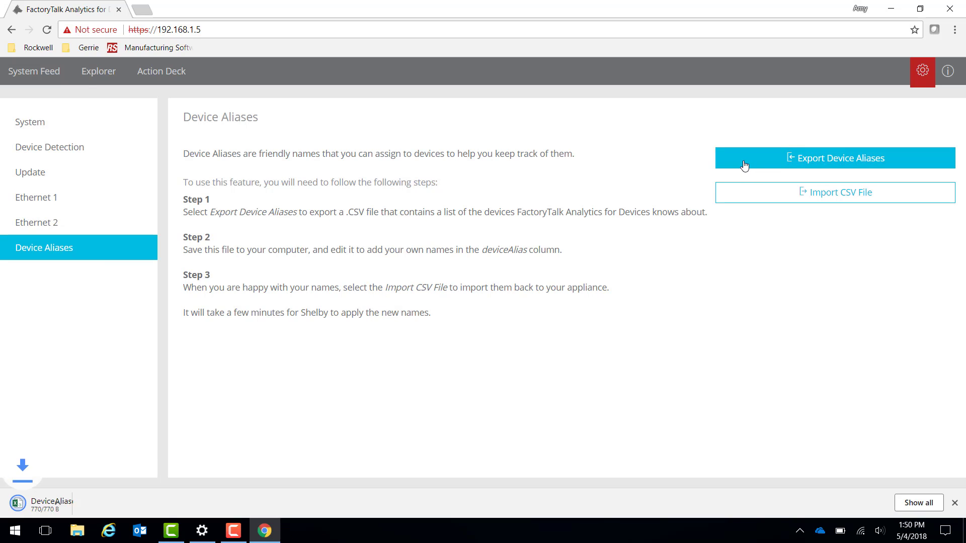
click(77, 500)
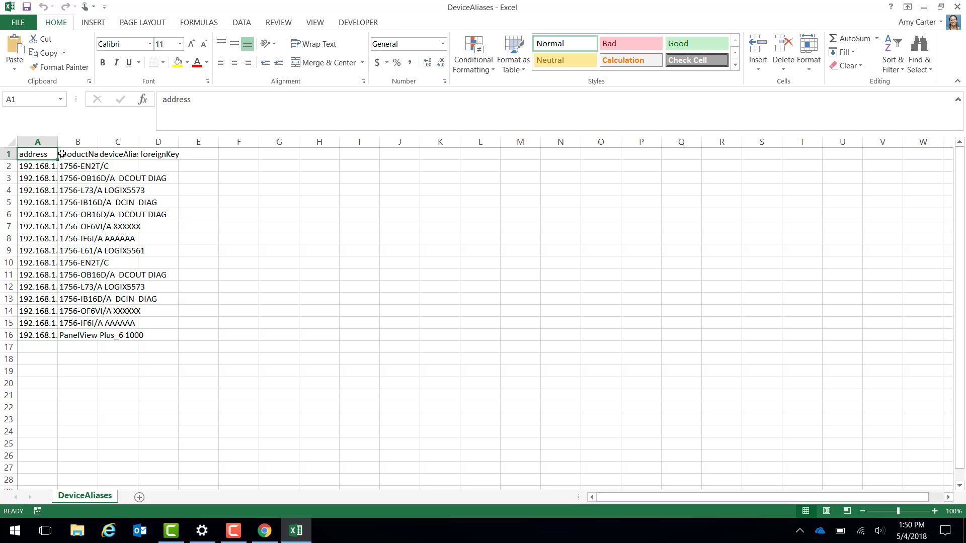
Auto-fit the widths of the address, productName and deviceAlias columns to their contents.
double_click(58, 138)
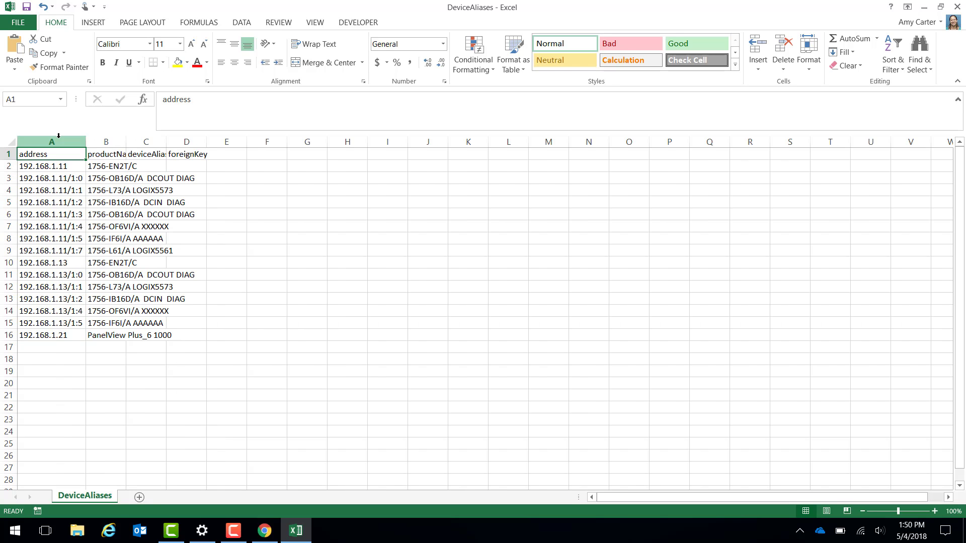
double_click(126, 139)
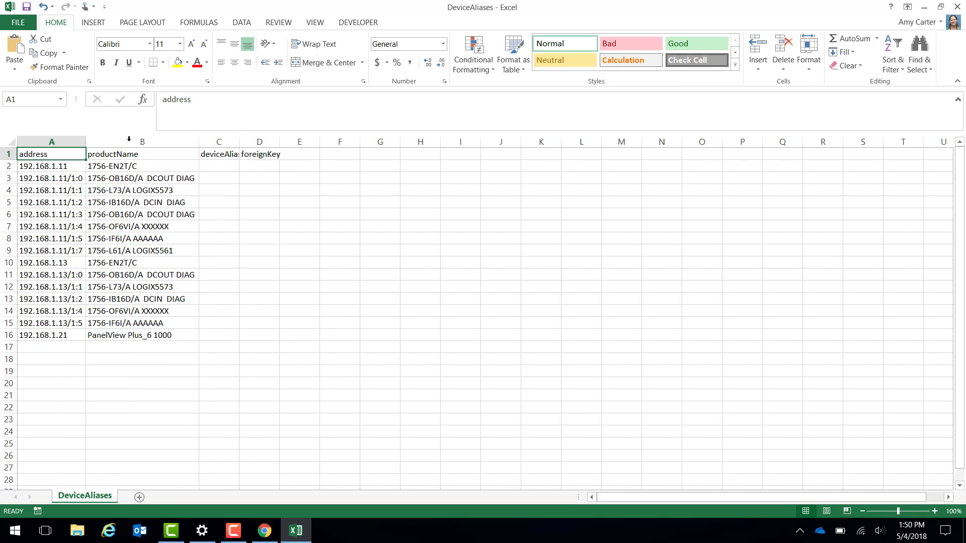
double_click(239, 142)
Enter the alias PLC 1 Ethernet Card in C2 for 192.168.1.11 and auto-fit the deviceAlias column.
click(232, 170)
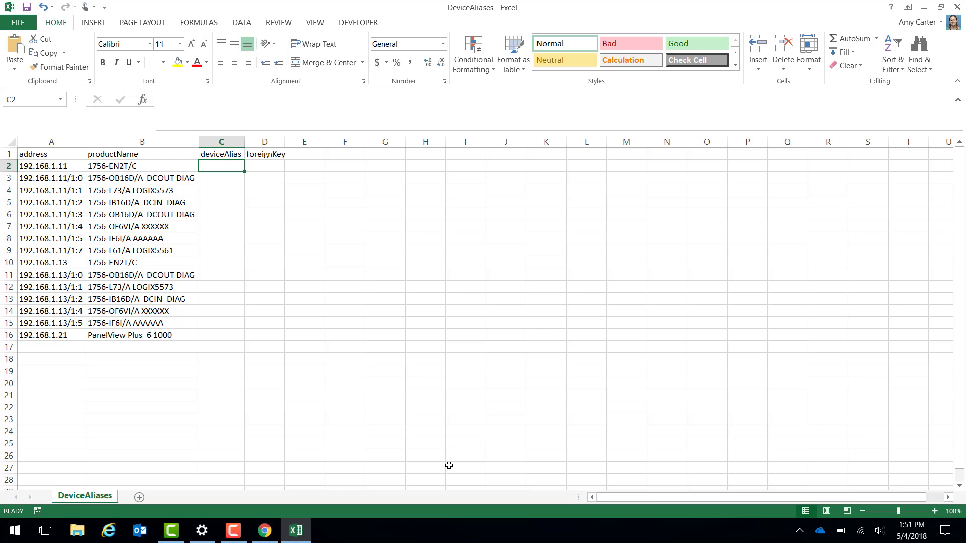
text(PLC 1 Ethe)
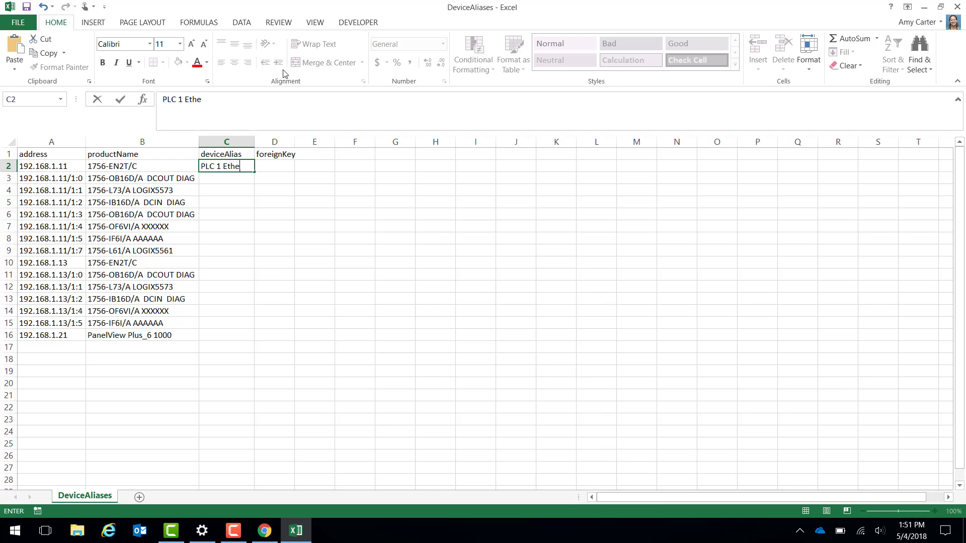
text(rnet Card)
key(Return)
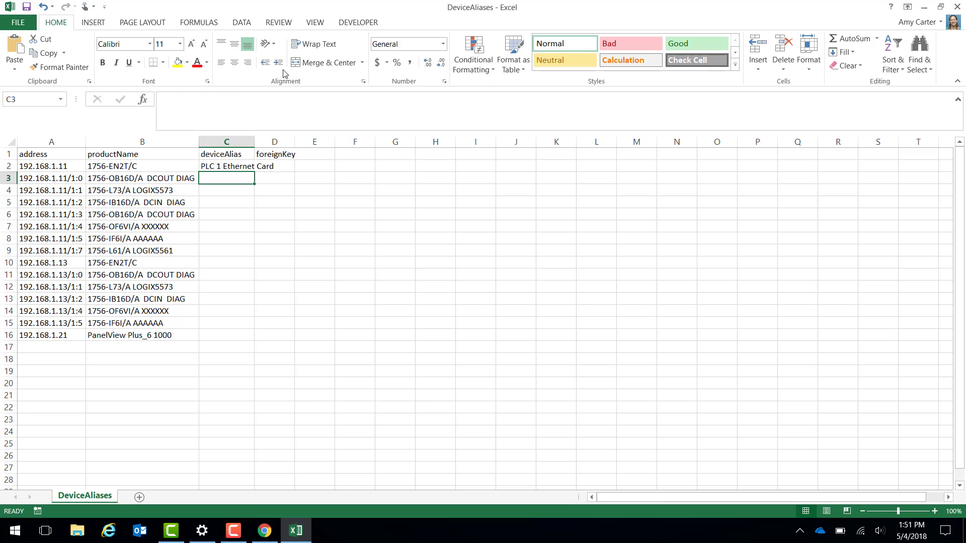
double_click(255, 142)
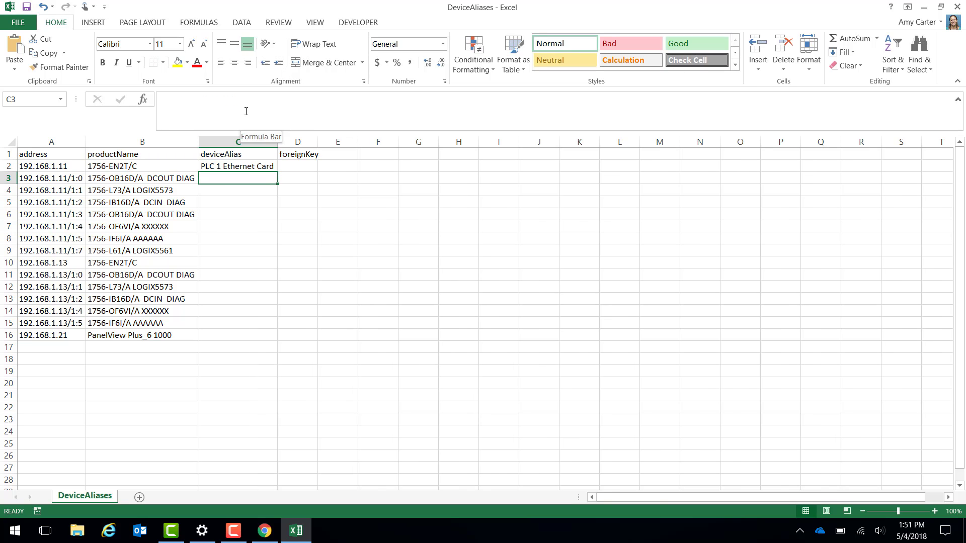
Enter the aliases PLC 1 Output 1 in C3 and PLC 1 in C4.
text(PLC 1 Outpu)
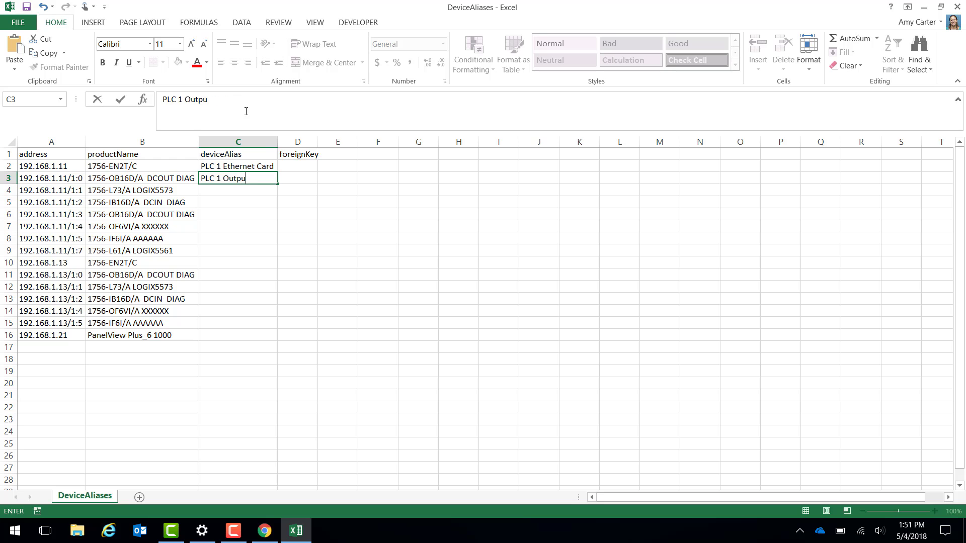
text(ut 1)
key(Return)
text(PLC 1)
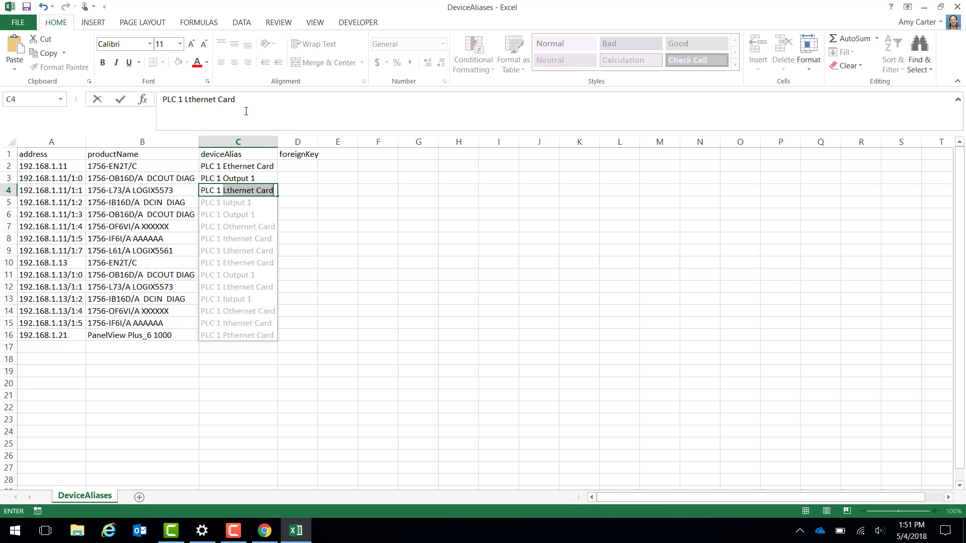
key(Delete)
key(Return)
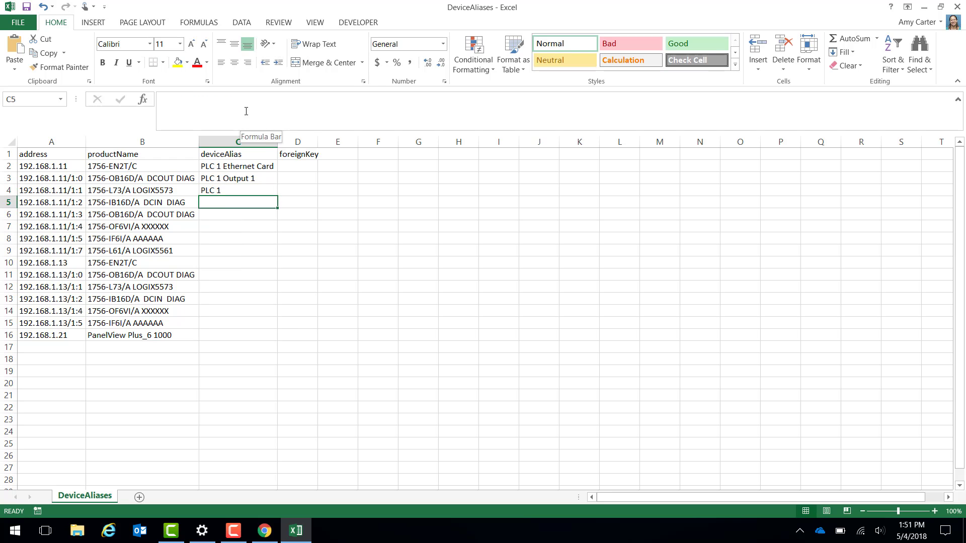
Enter the aliases PLC 1 Input Card in C5 and PLC 1 Output Card in C6.
text(PLC Input Card)
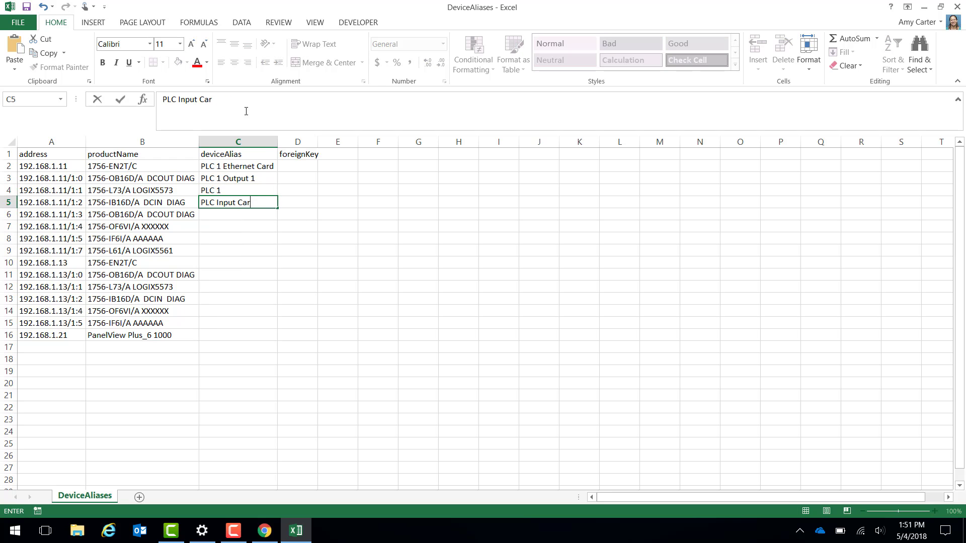
key(Return)
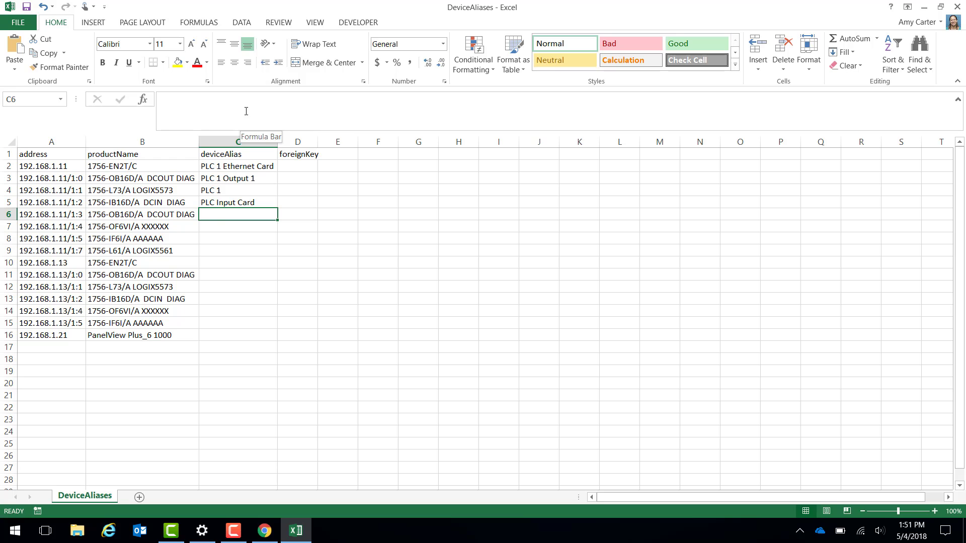
text(PLC 1 Output Card)
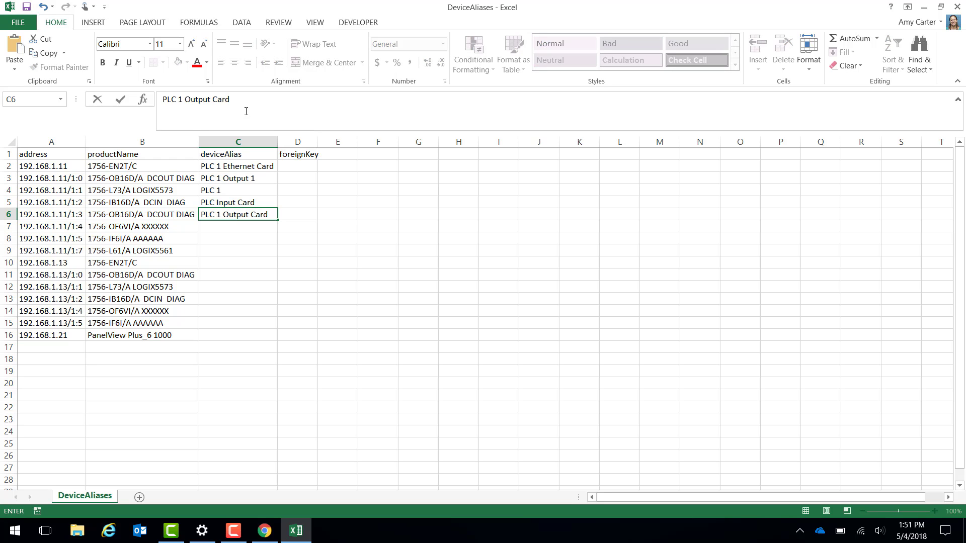
key(Up)
click(173, 96)
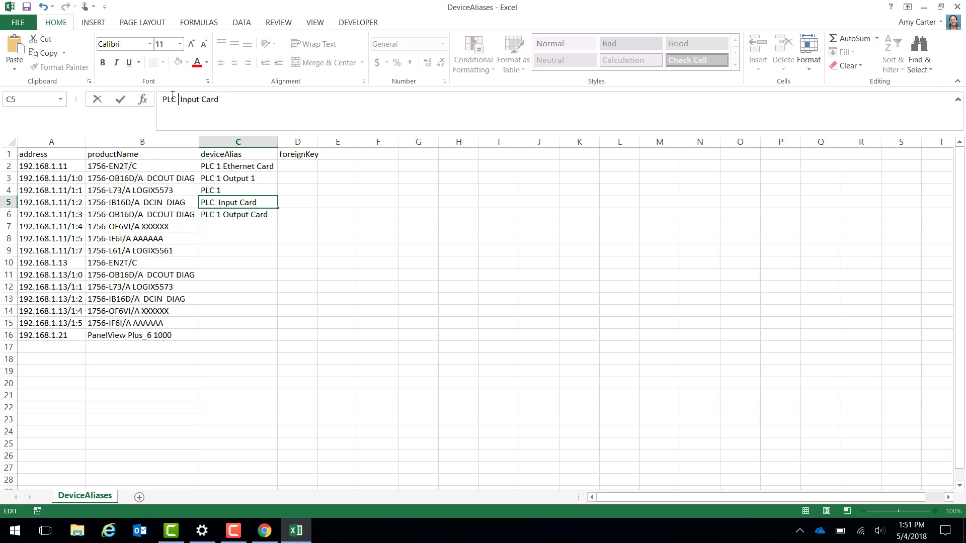
text(1)
key(Return)
key(Return)
Enter the aliases PLC 1 Analog Output in C7 and PLC 1 Analog Input in C8.
text(PLC)
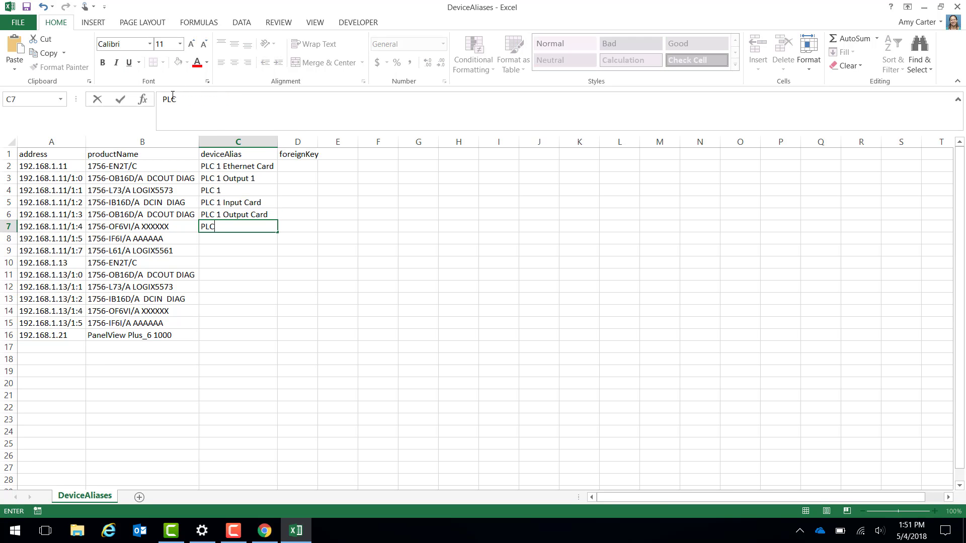
text( 1 Analog Output)
key(Return)
text(PLC )
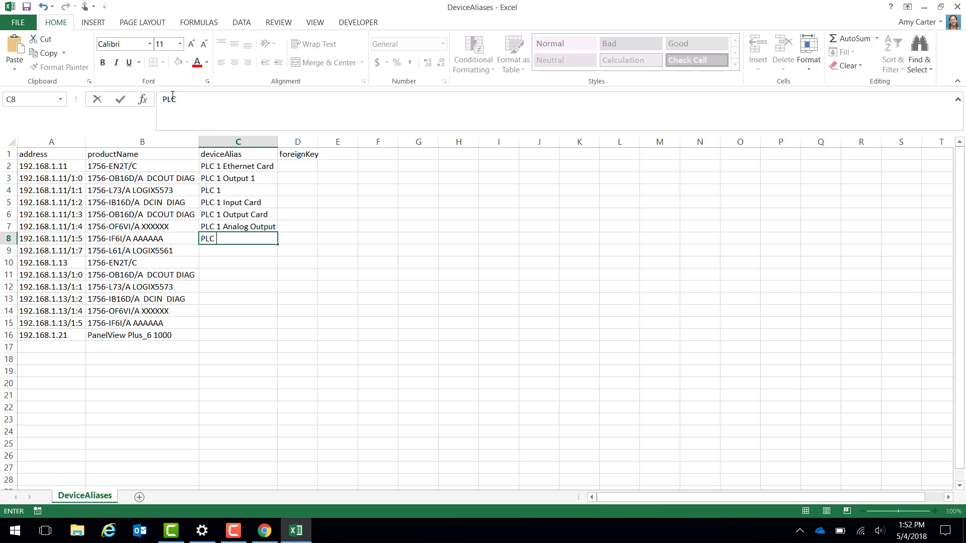
text(1 Analog Input)
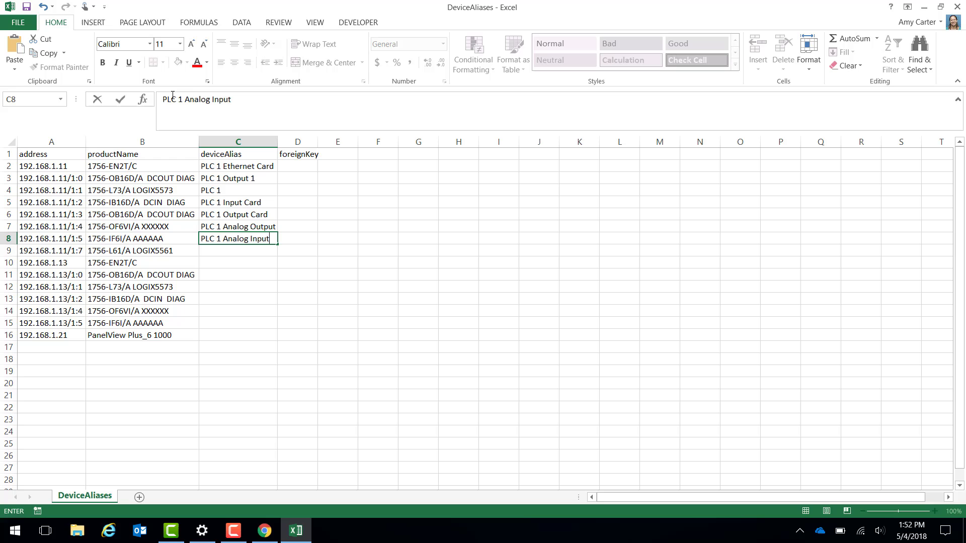
key(Return)
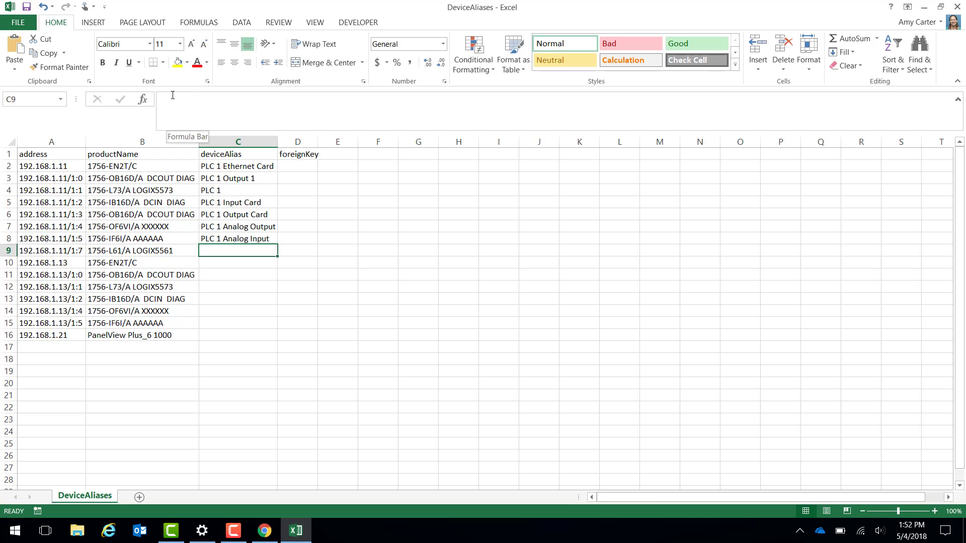
Enter the aliases PLC 2 in Chassis 1 in C9 and PLC 2 Ethernet Card in C10.
text(PLC 2)
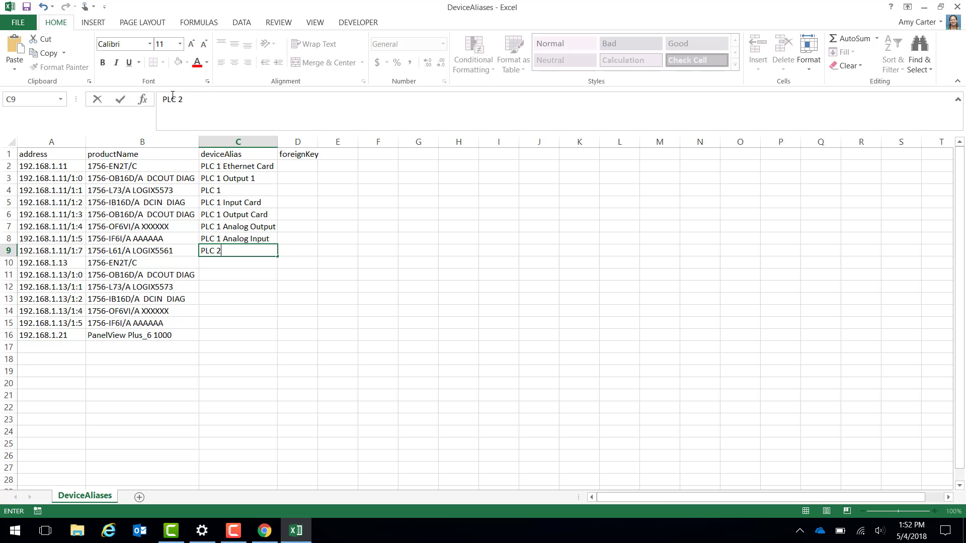
text( in Chassis 1)
key(Return)
text(PLC 2 E)
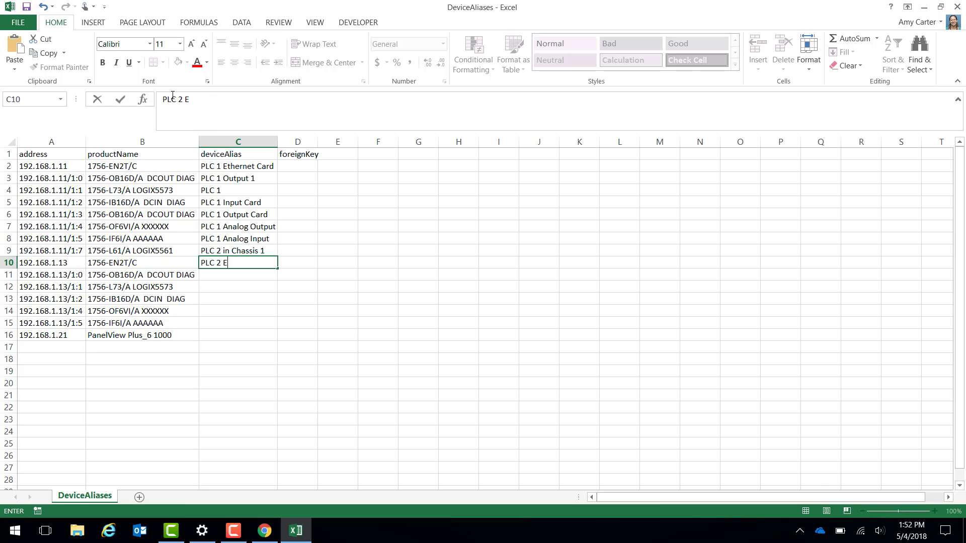
text(thernet Card)
key(Return)
Enter the aliases PLC 2 Output Card in C11 and PLC 2 in C12.
text(PLC )
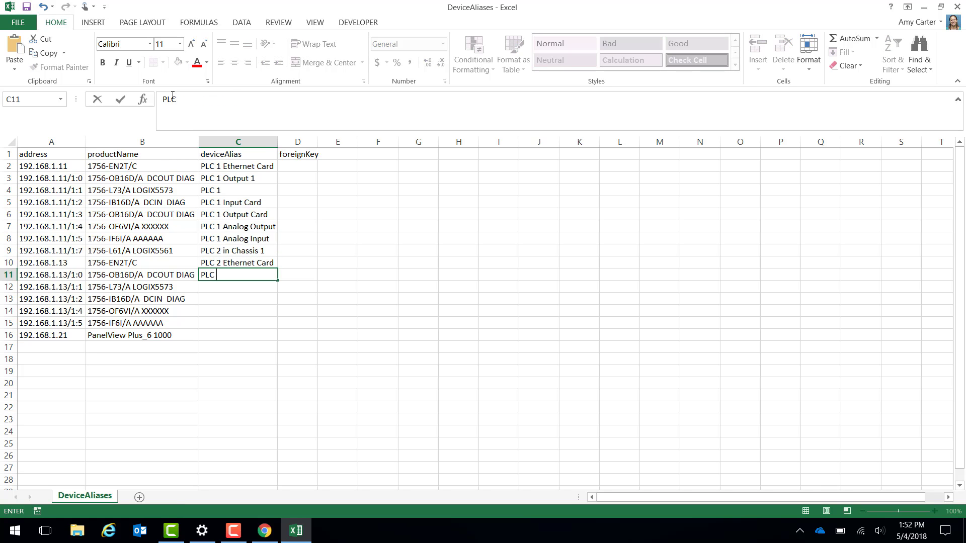
text(2 Output Card)
key(Return)
text(PLC)
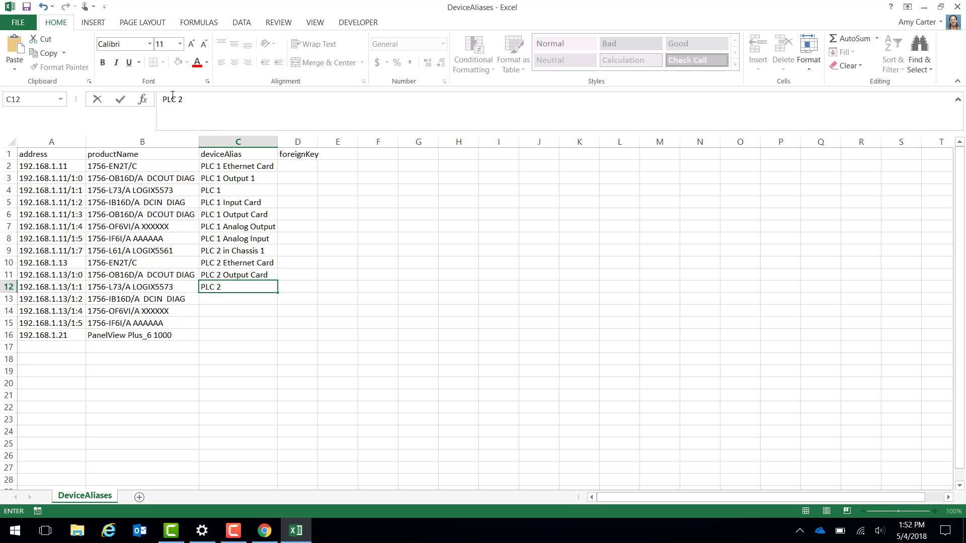
text( 2)
key(Return)
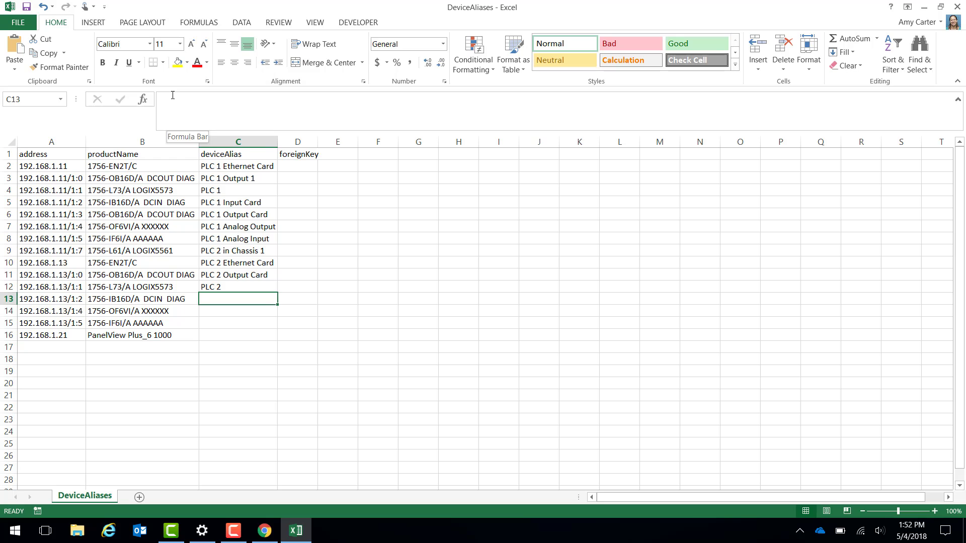
Enter the aliases PLC 2 Input Card in C13 and PLC Analog Output in C14.
text(PLC 2 )
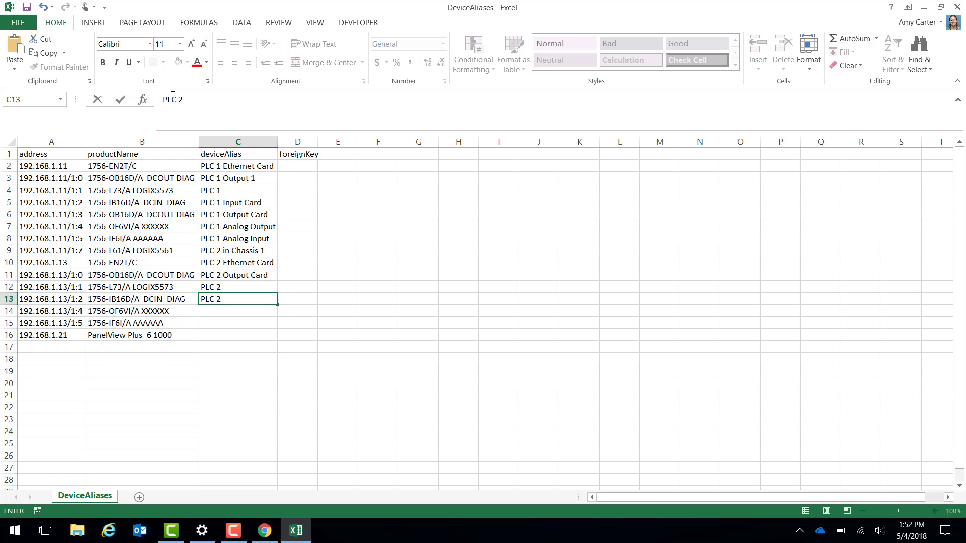
text(Input Card)
key(Return)
text(PLC)
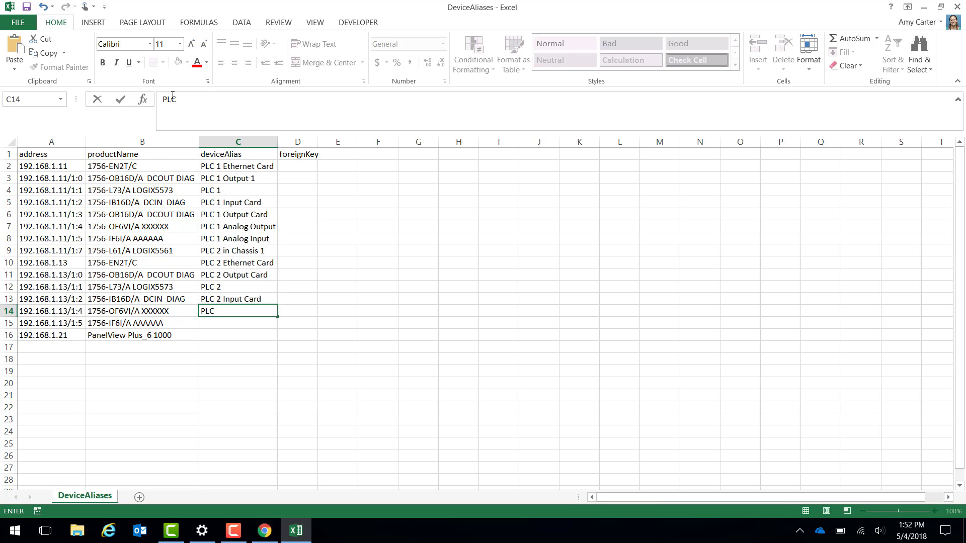
text( Analog Output)
key(Return)
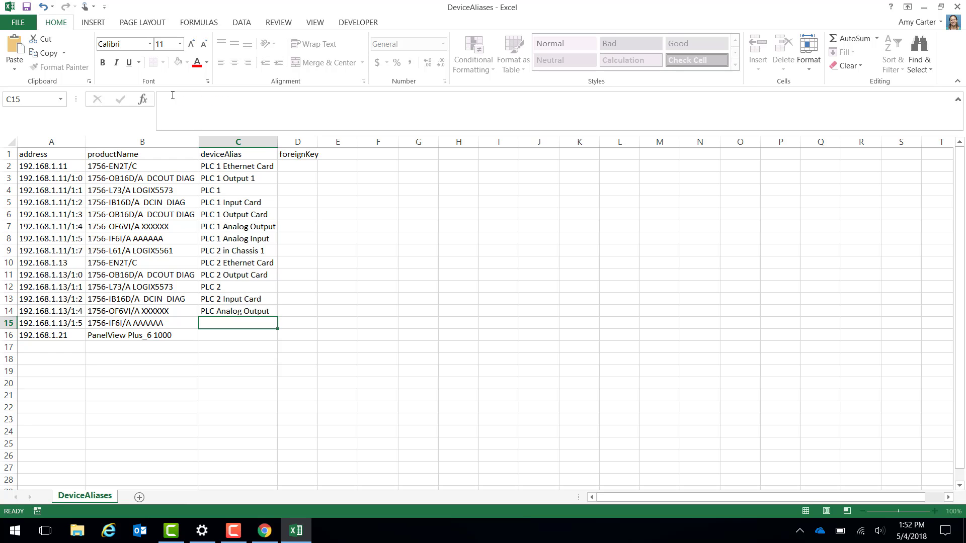
Enter the aliases PLC 2 Analog Input in C15 and PanelView in C16.
text(PLC 2 Analog Input)
key(Return)
text(Pnael)
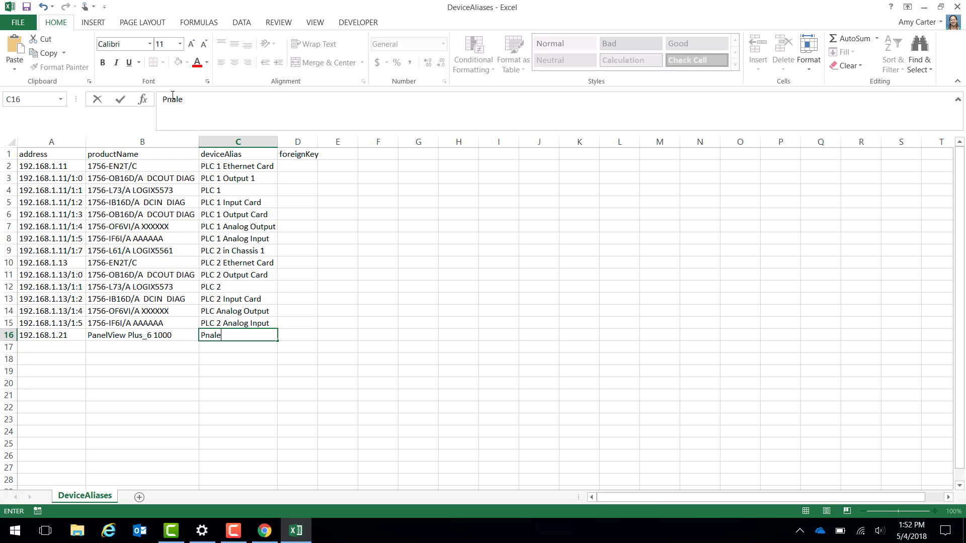
key(BackSpace)
key(BackSpace)
key(BackSpace)
key(BackSpace)
text(anelView)
Correct the alias in C14 to PLC 2 Analog Output.
click(239, 311)
click(178, 99)
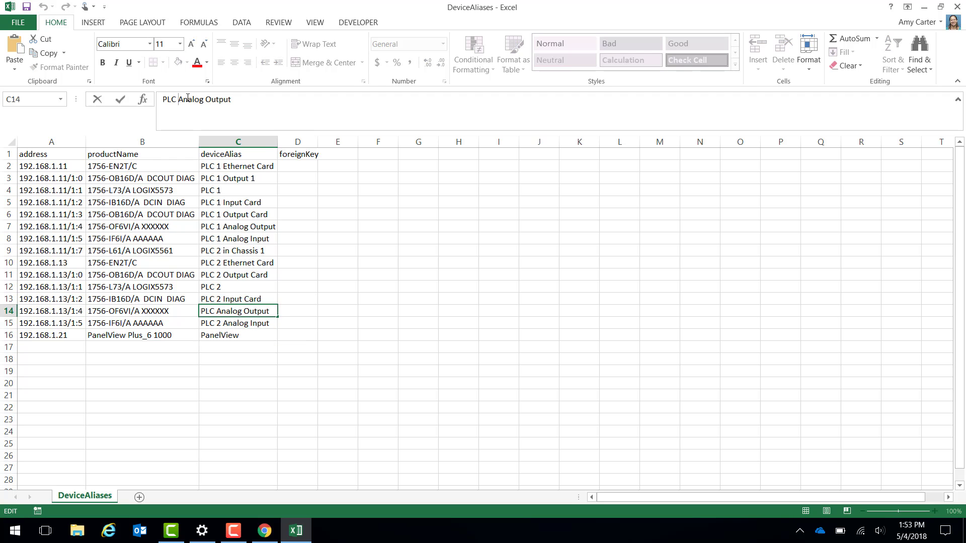
text(2)
click(336, 250)
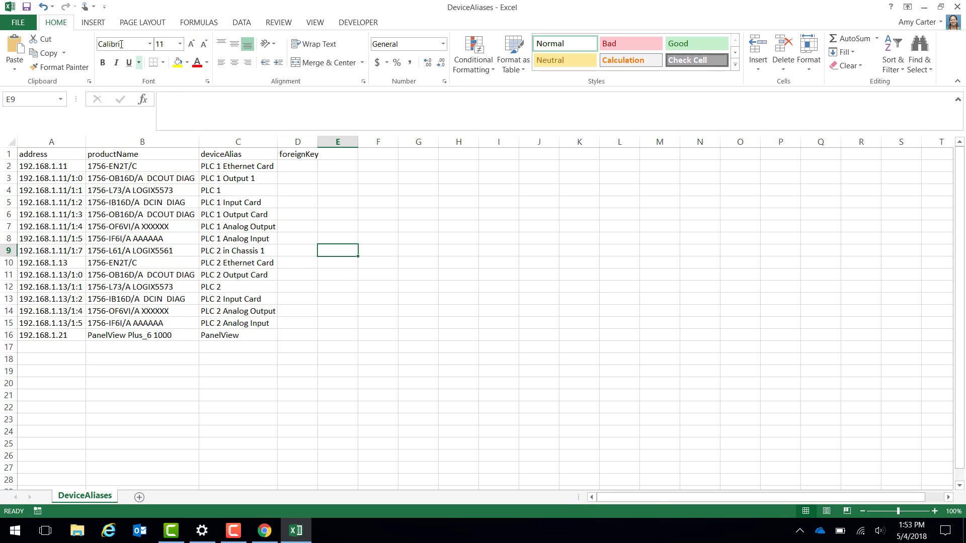
Save the DeviceAliases file and import it from the Desktop into the appliance's Device Aliases settings.
click(26, 7)
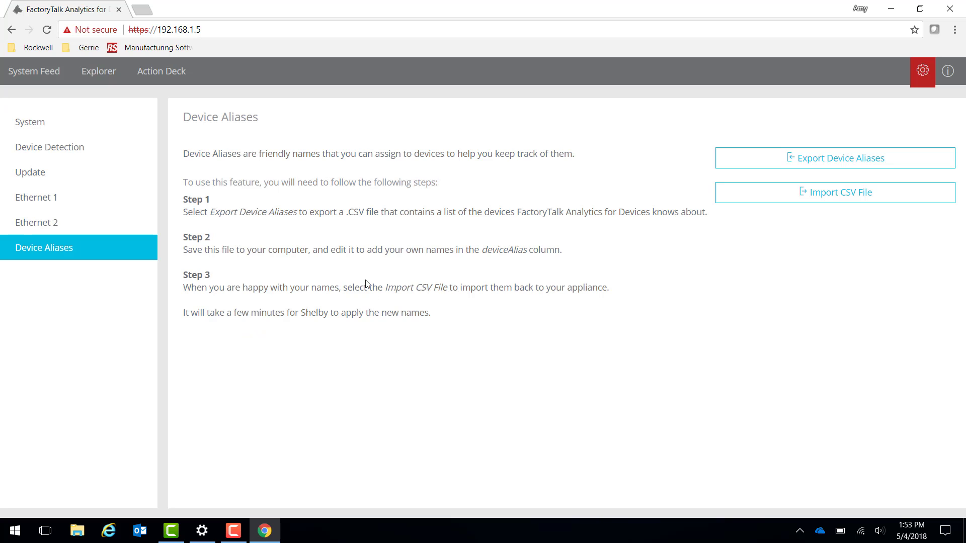
click(730, 192)
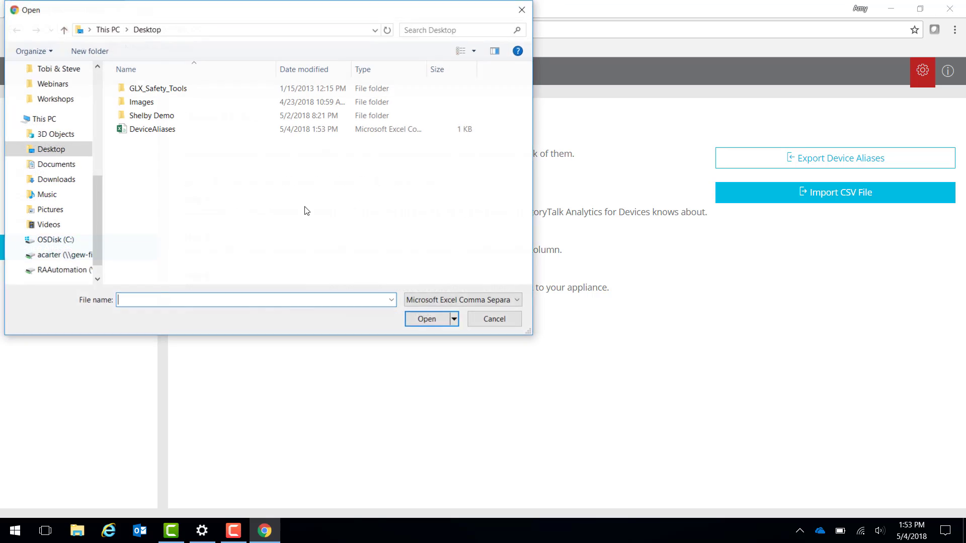
double_click(137, 131)
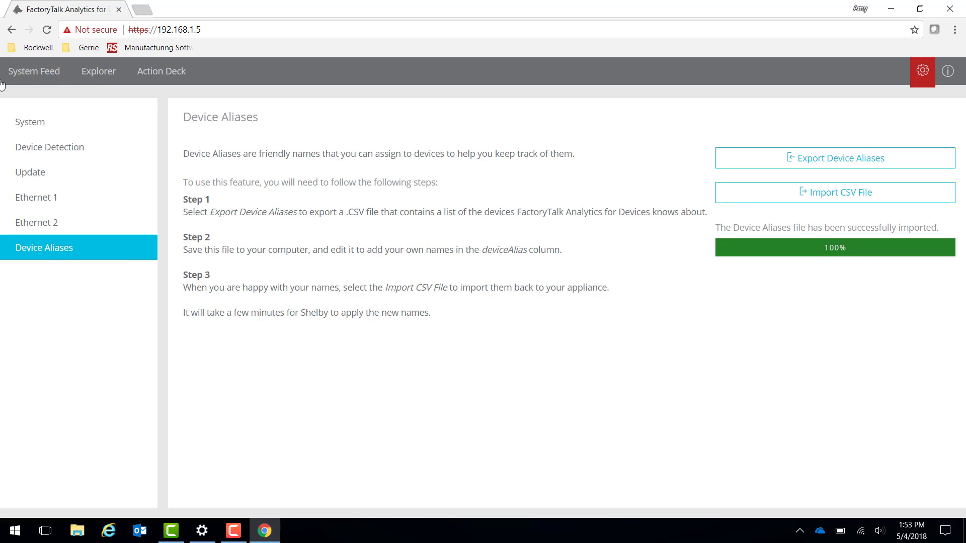
Review the device list in the Explorer to check the imported aliases.
click(91, 73)
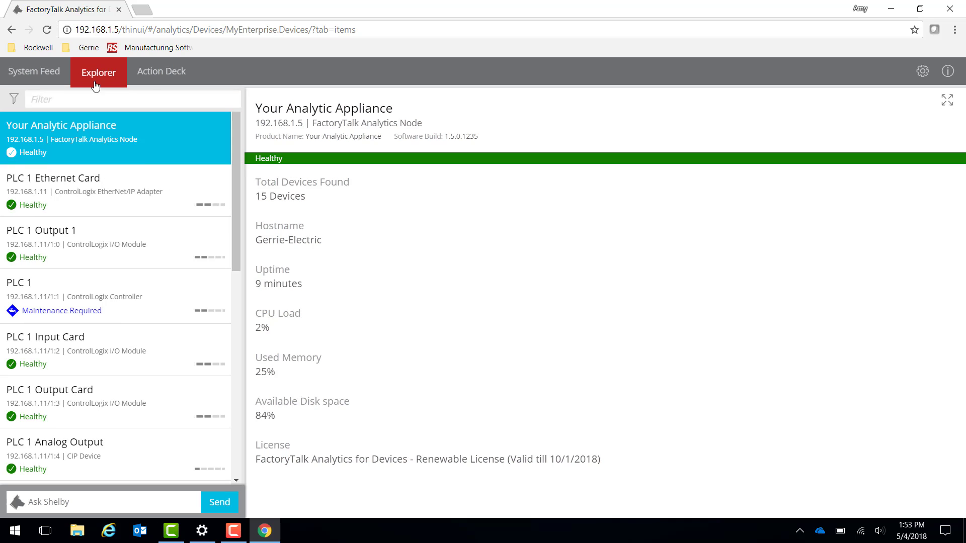
scroll(25, 191, down, 5)
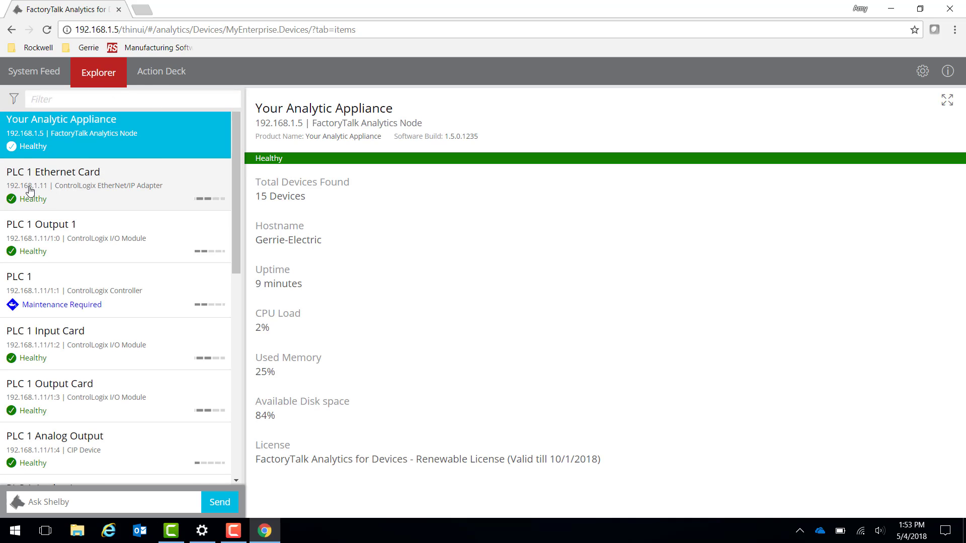
scroll(30, 205, down, 4)
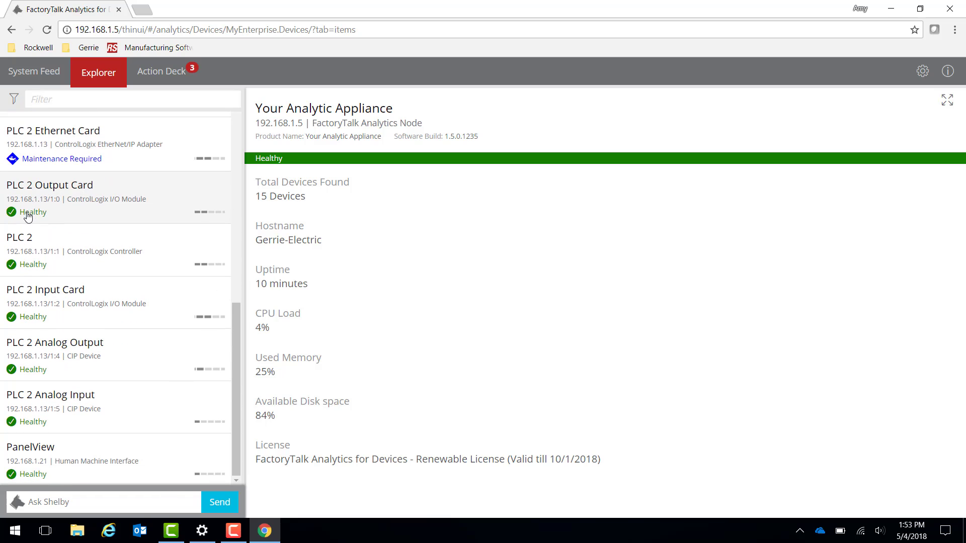
scroll(25, 219, up, 9)
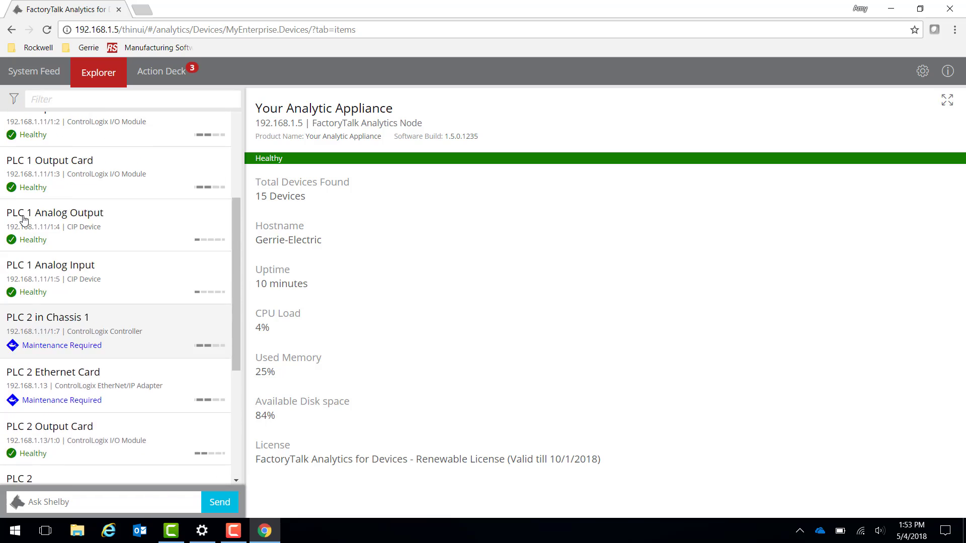